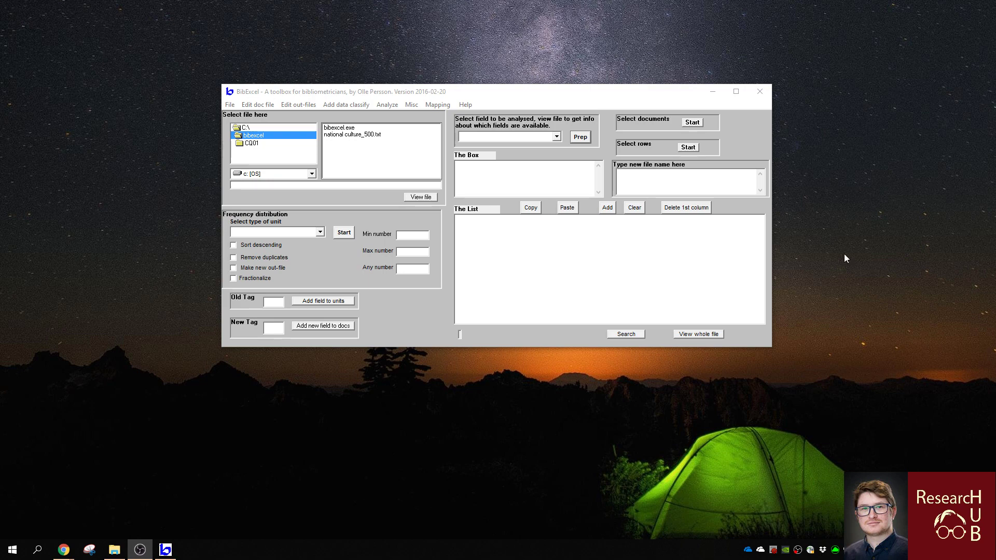
Set units to Whole string sorted descending, old tag CD, and Any ; separated field.
left_click(510, 93)
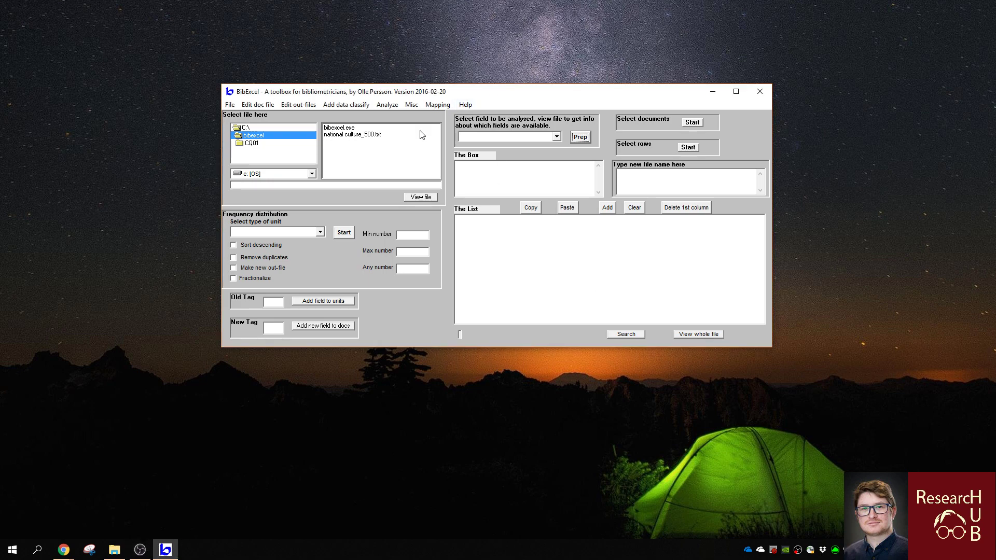
left_click(320, 233)
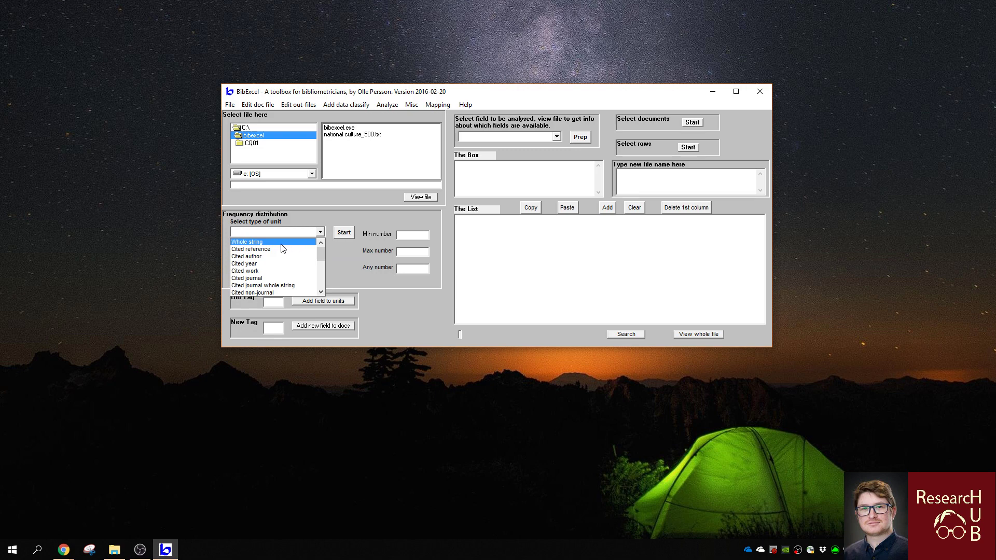
left_click(256, 244)
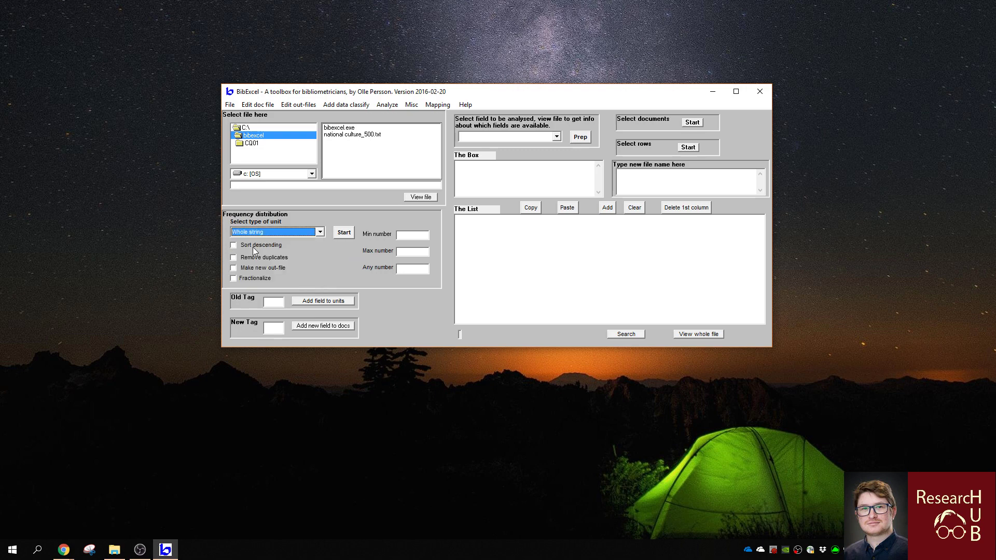
left_click(232, 246)
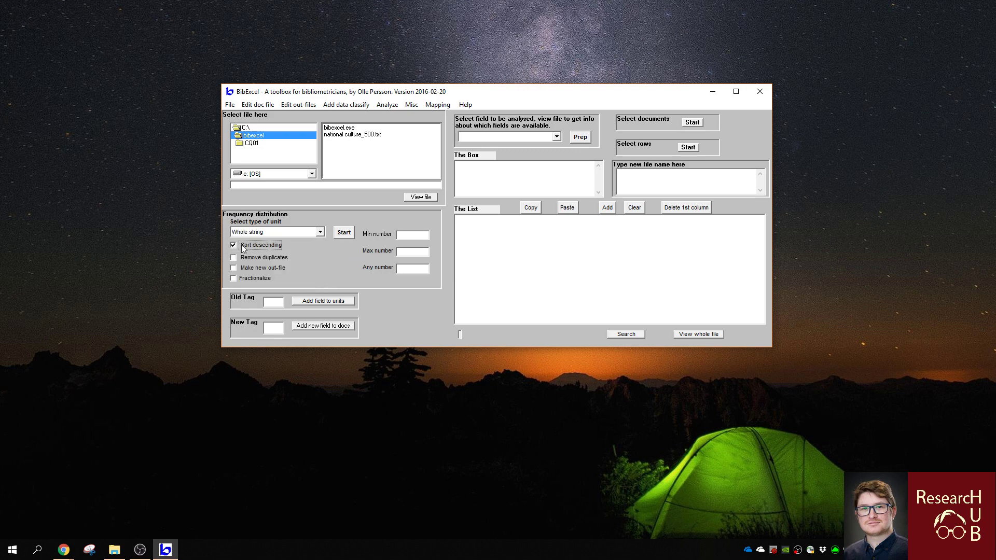
left_click(276, 302)
left_click(540, 136)
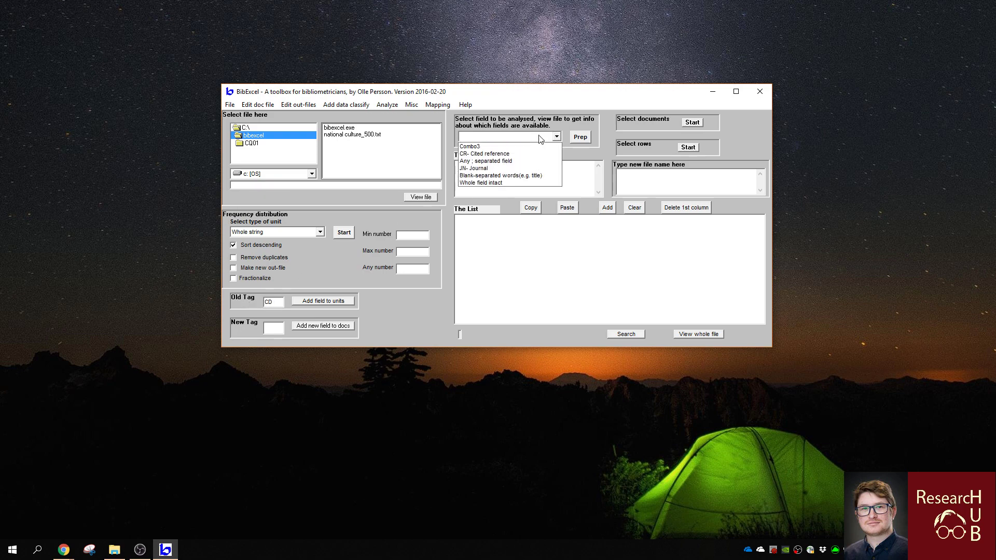
left_click(516, 162)
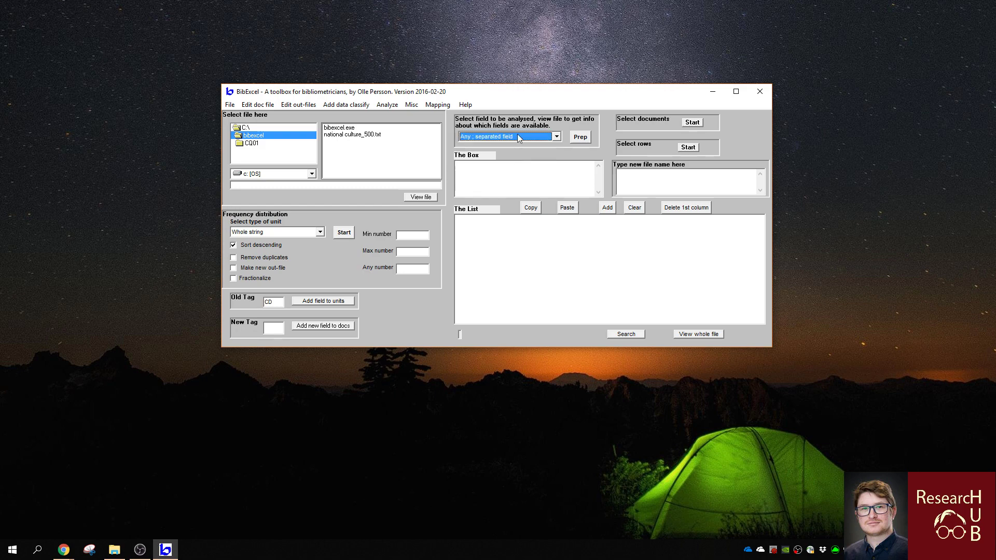
key("Tab")
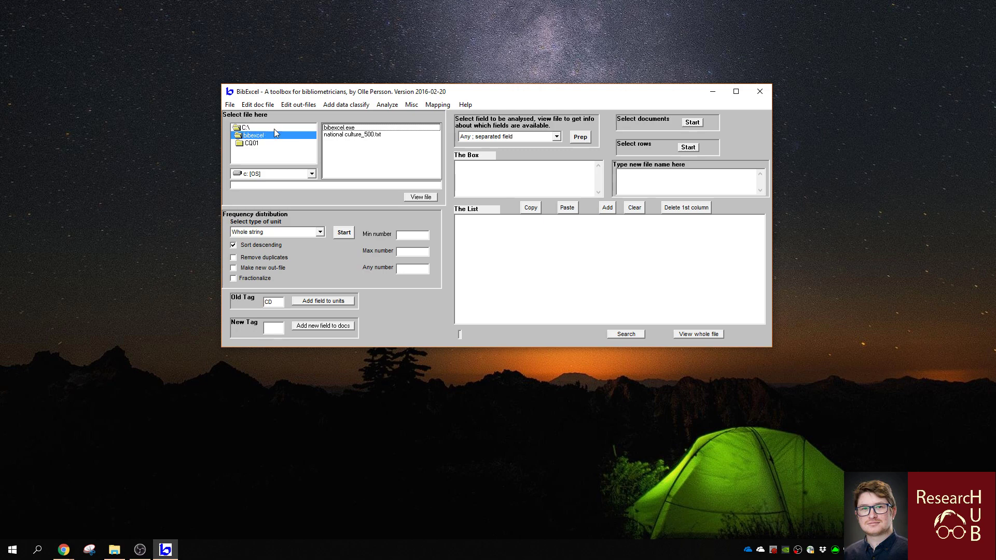
Replace line feeds with carriage returns in national culture_500.txt to produce national culture_500.tx2.
left_click(345, 136)
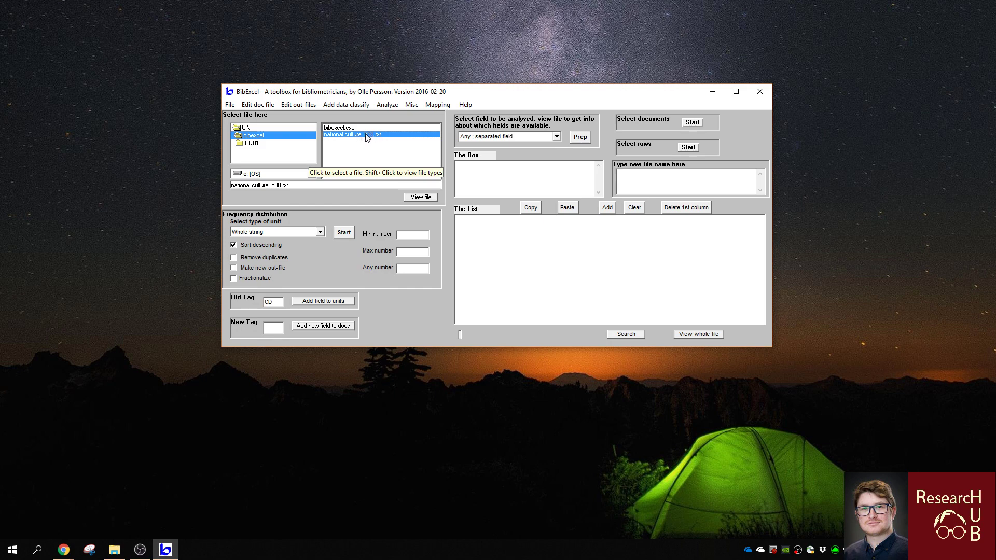
left_click(267, 106)
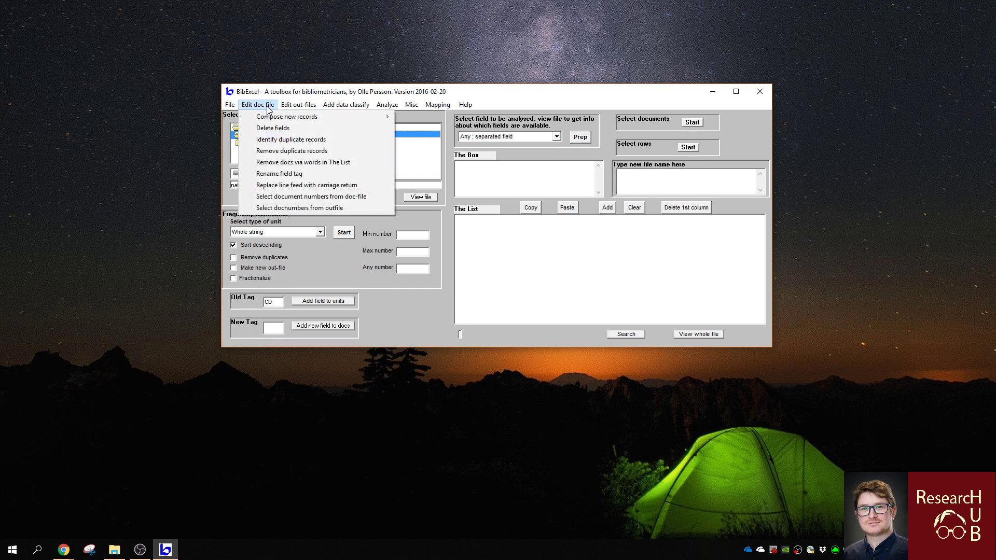
left_click(280, 186)
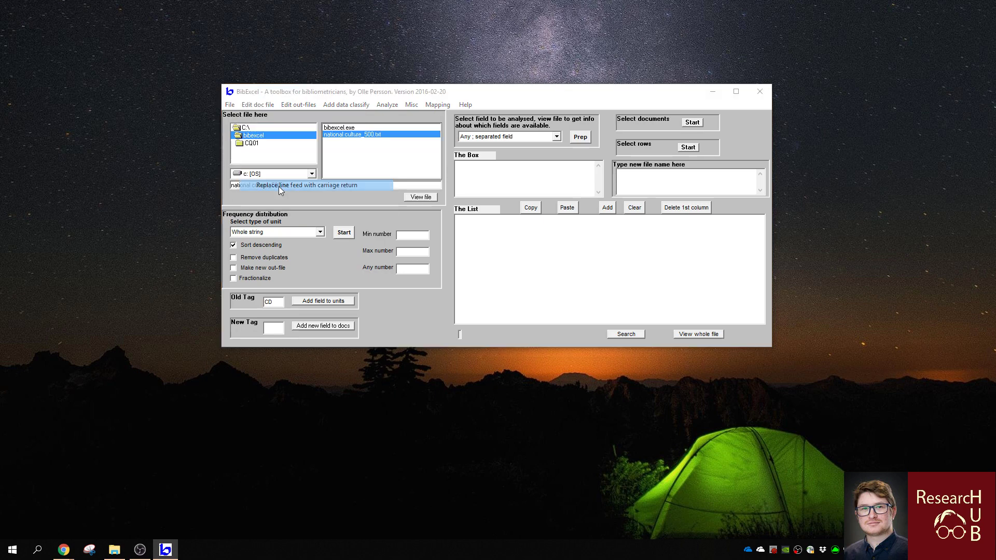
left_click(530, 308)
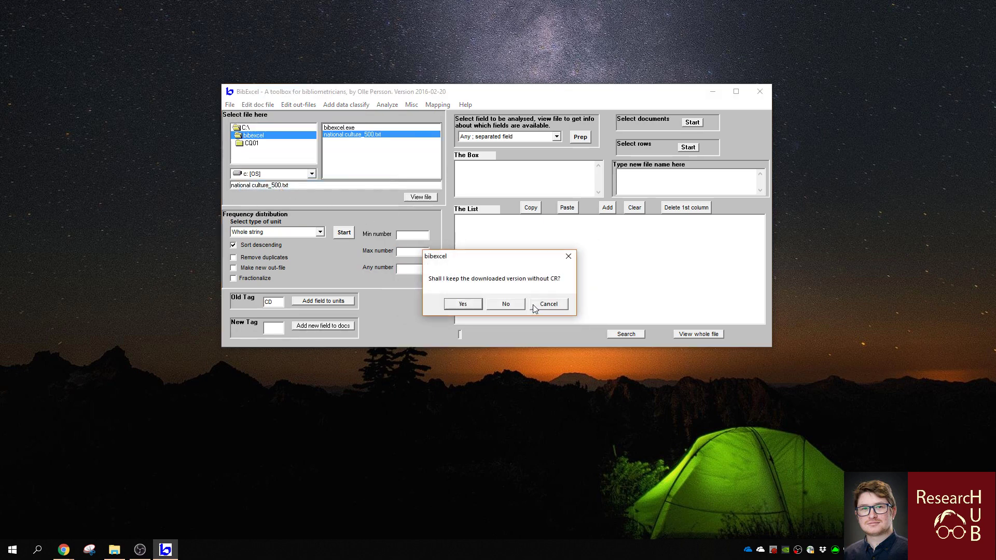
left_click(473, 304)
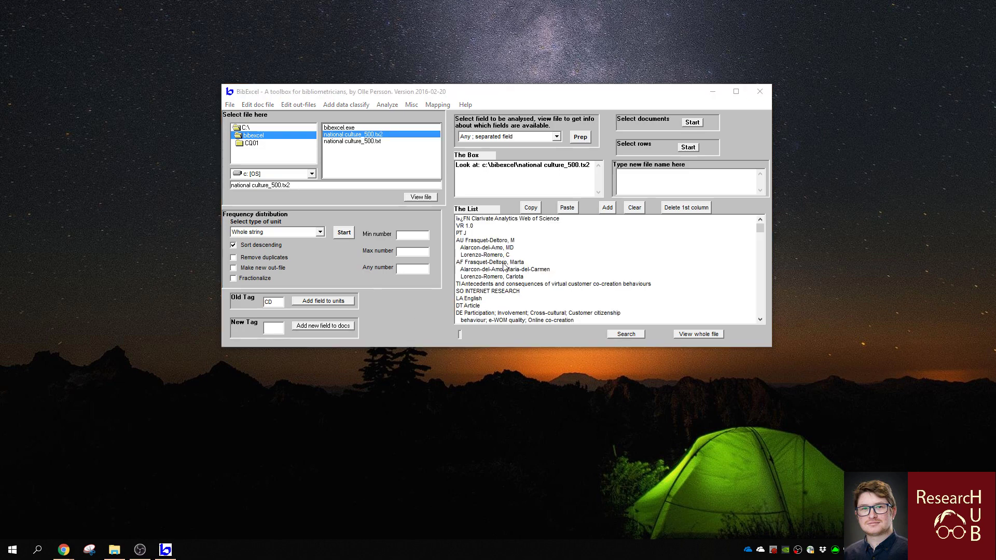
Convert national culture_500.tx2 from Web of Science plain text to Dialog format, keeping DOIs.
left_click(381, 136)
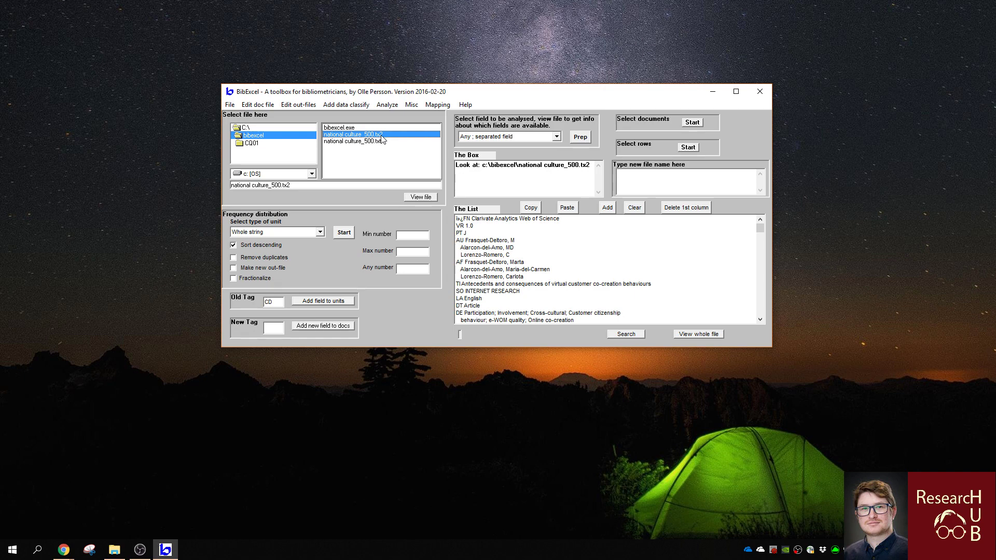
left_click(411, 105)
mouse_move(428, 118)
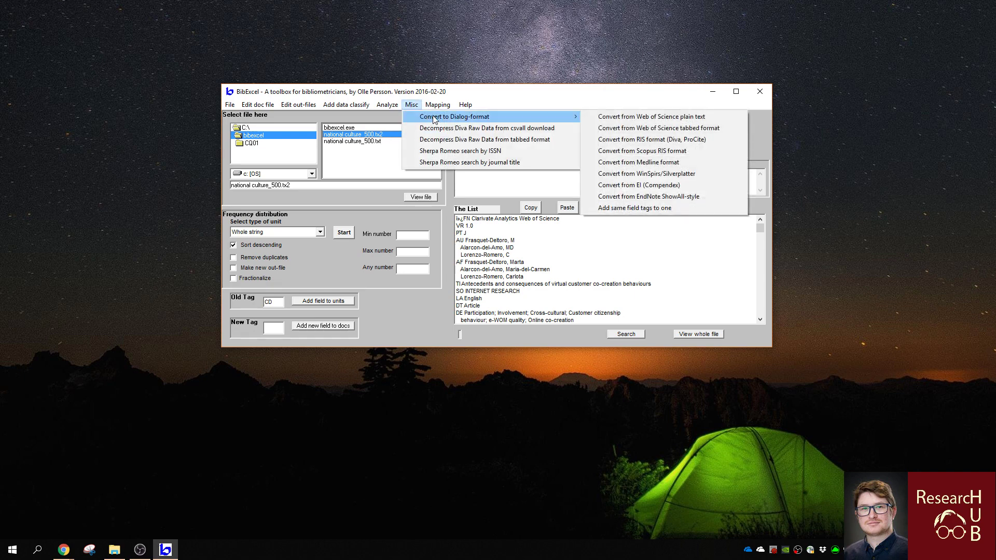
left_click(661, 117)
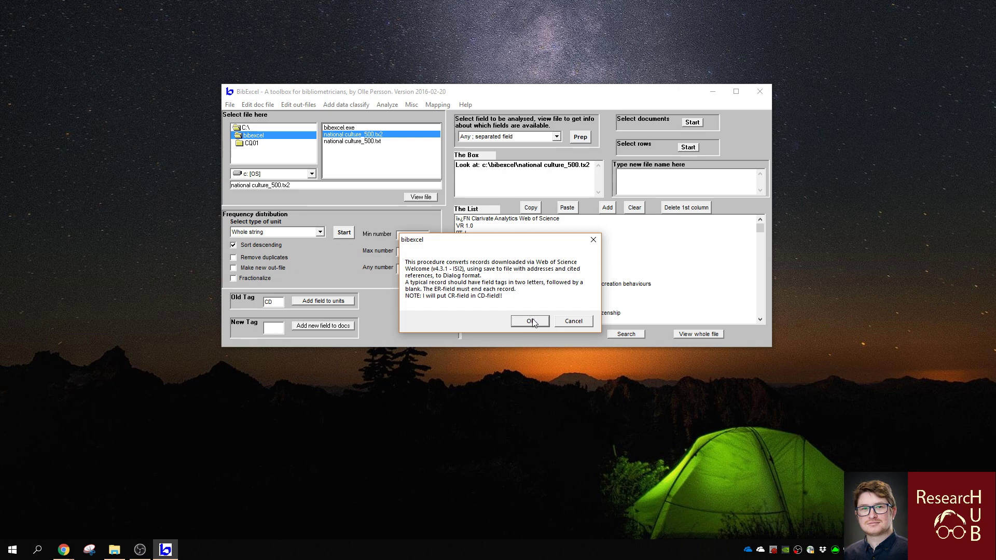
left_click(533, 322)
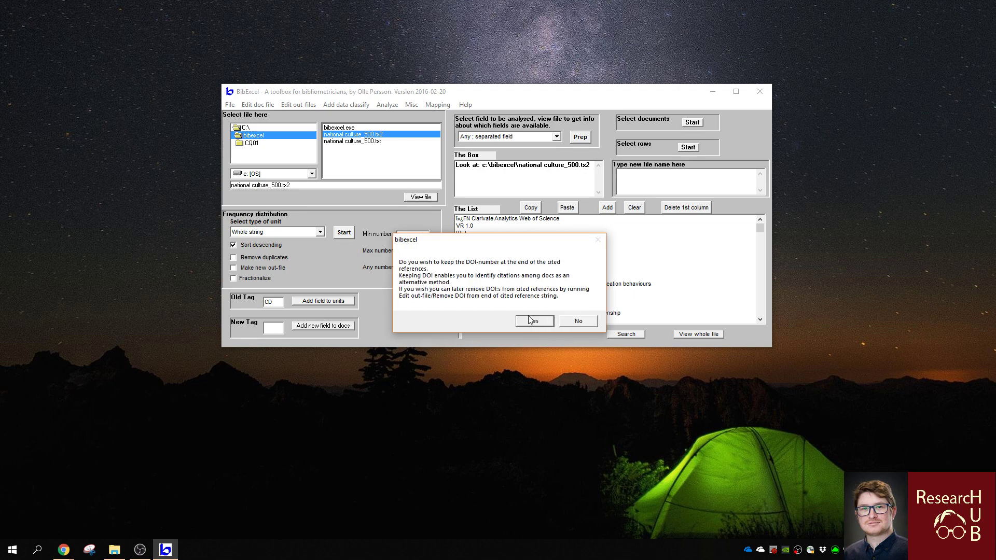
left_click(531, 321)
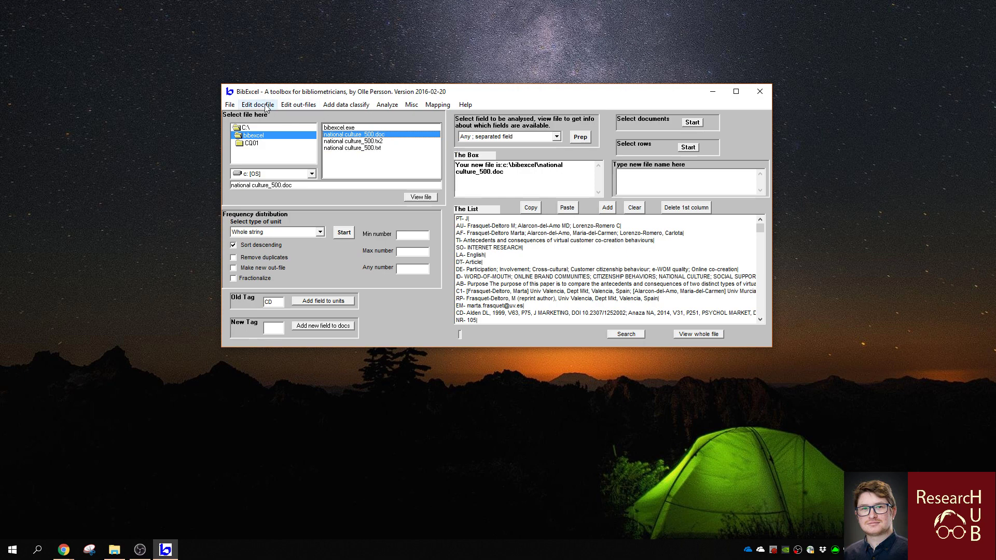
Prepare the CD field into national culture_500.out without keeping the original unit ordering.
left_click(583, 139)
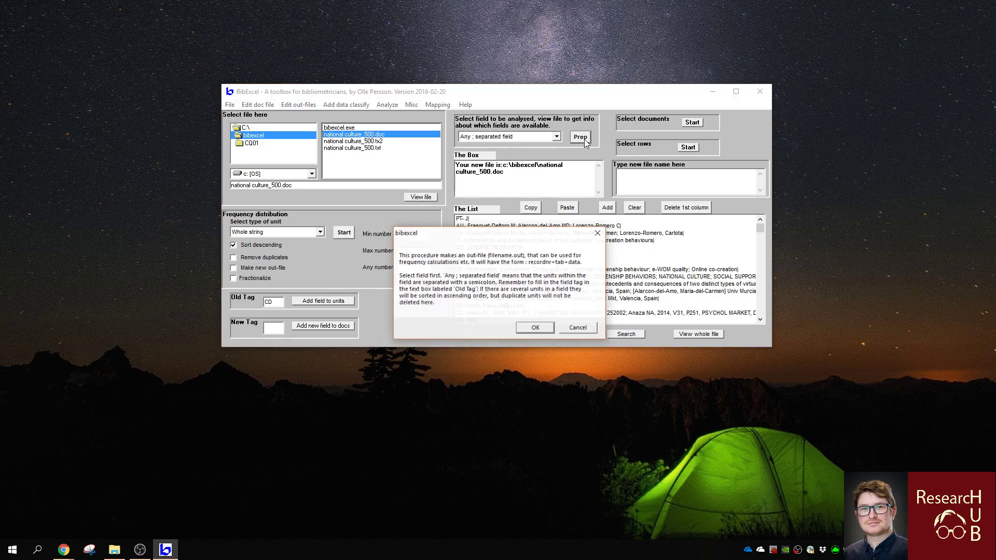
left_click(537, 331)
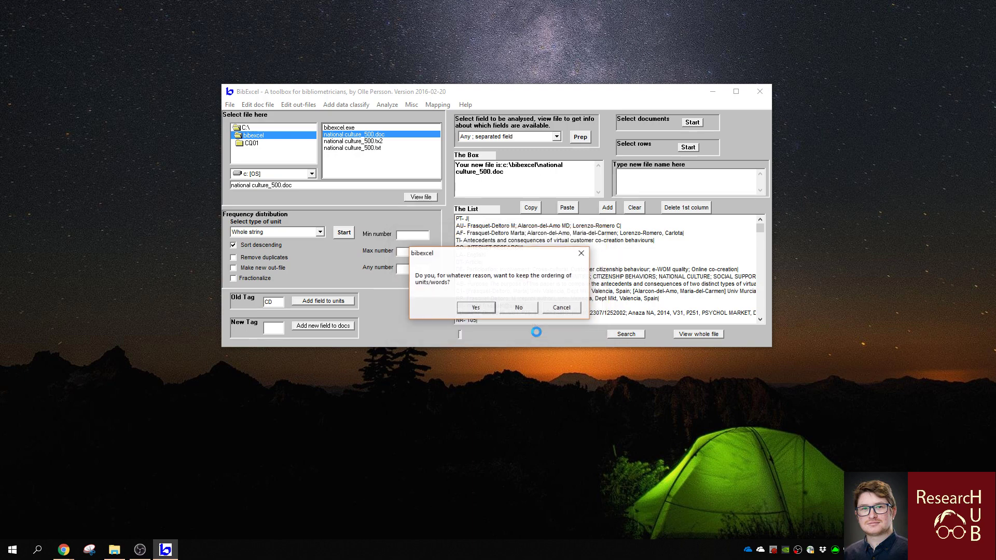
left_click(519, 308)
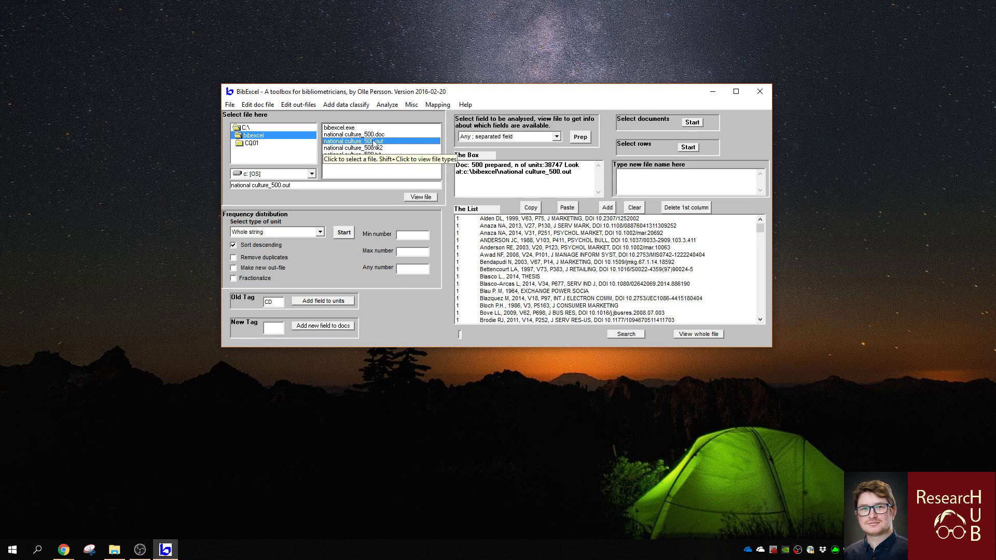
Convert the cited-reference strings to mixed case, creating national culture_500.low.
left_click(298, 105)
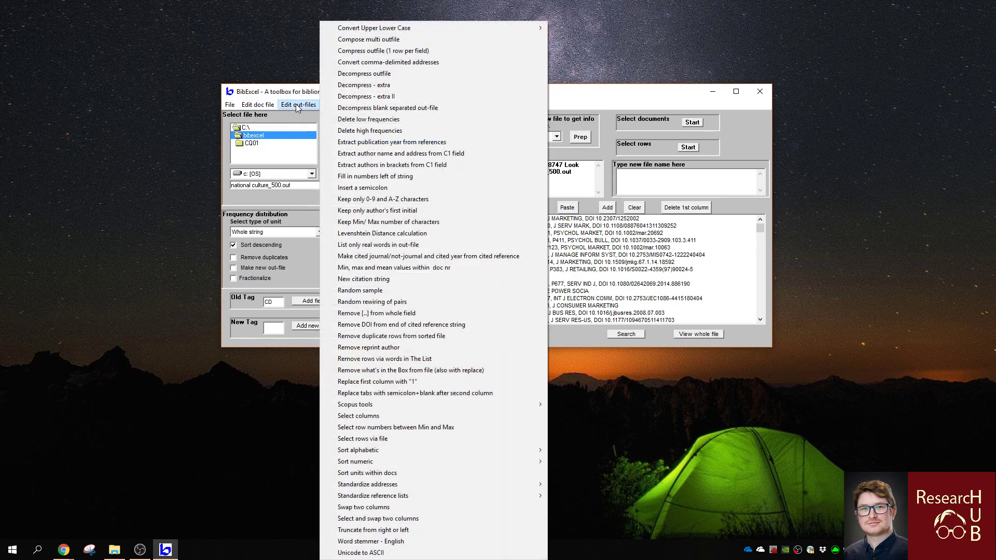
mouse_move(341, 30)
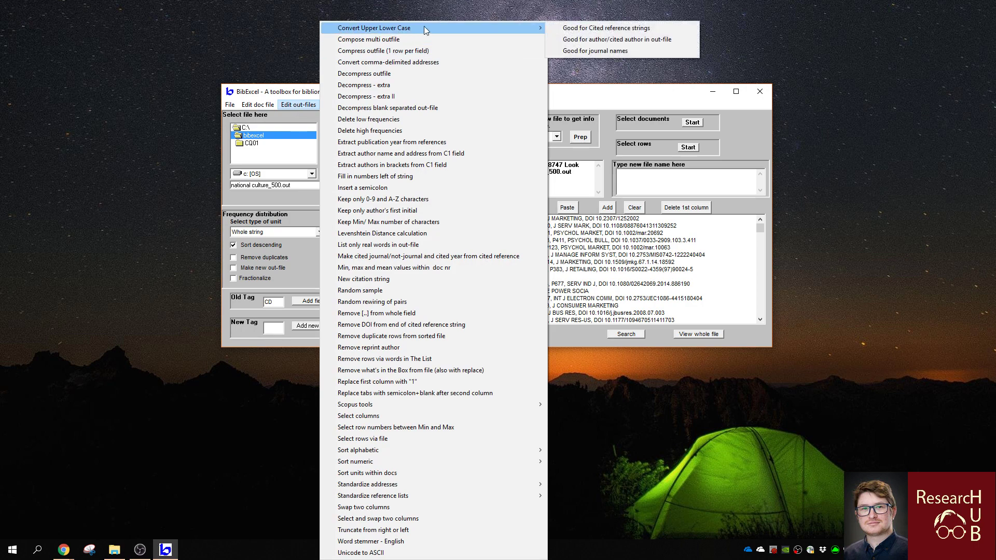
left_click(592, 27)
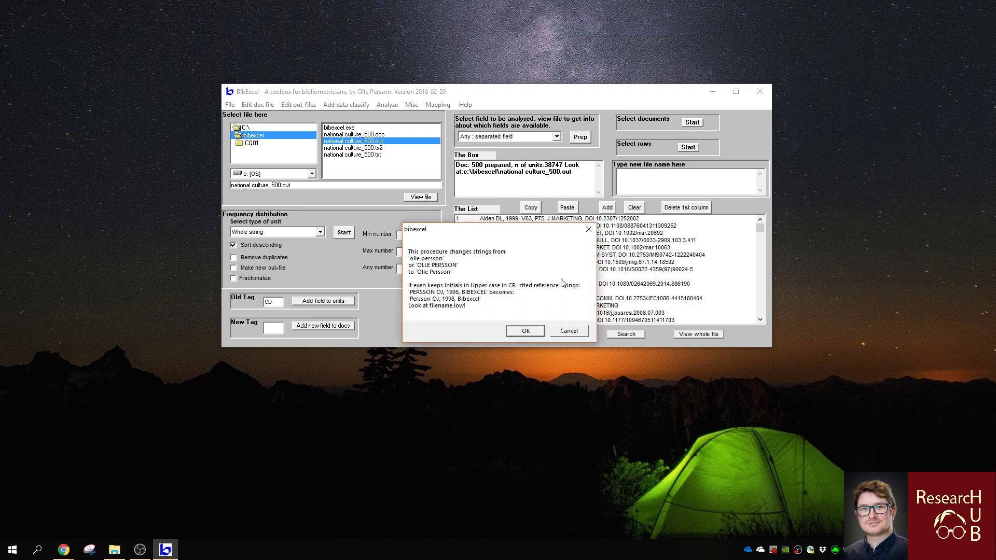
left_click(526, 332)
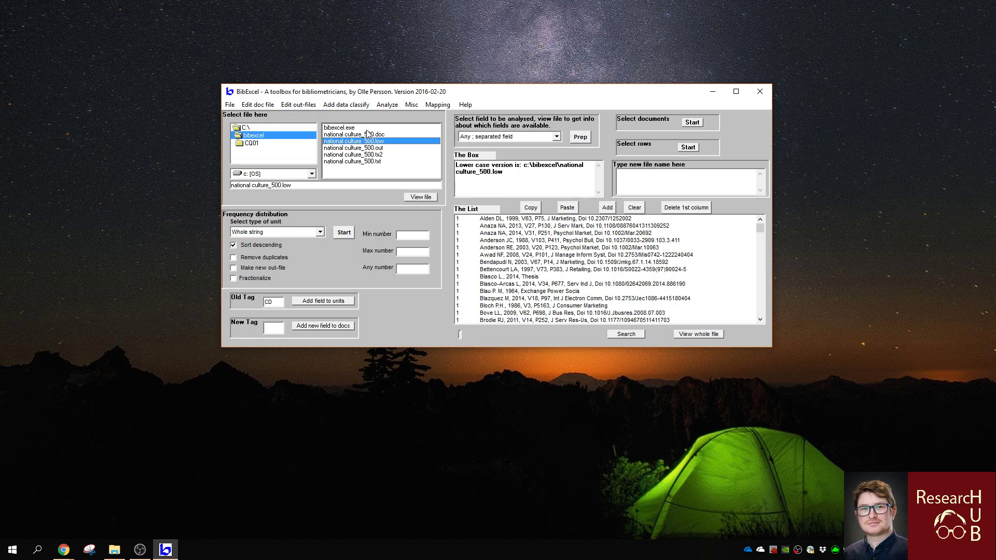
Trim cited author names to their first initial, creating national culture_500.1st.
left_click(304, 108)
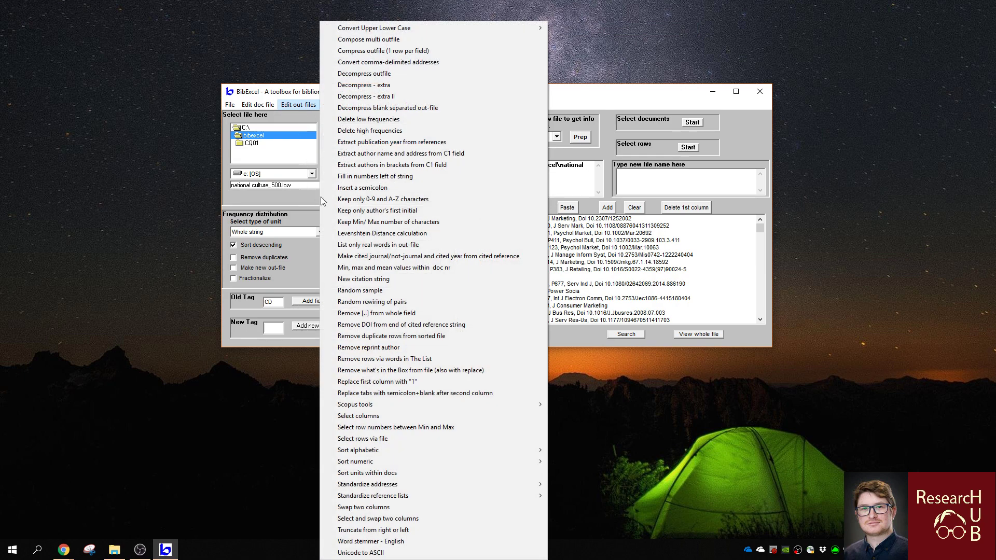
left_click(416, 211)
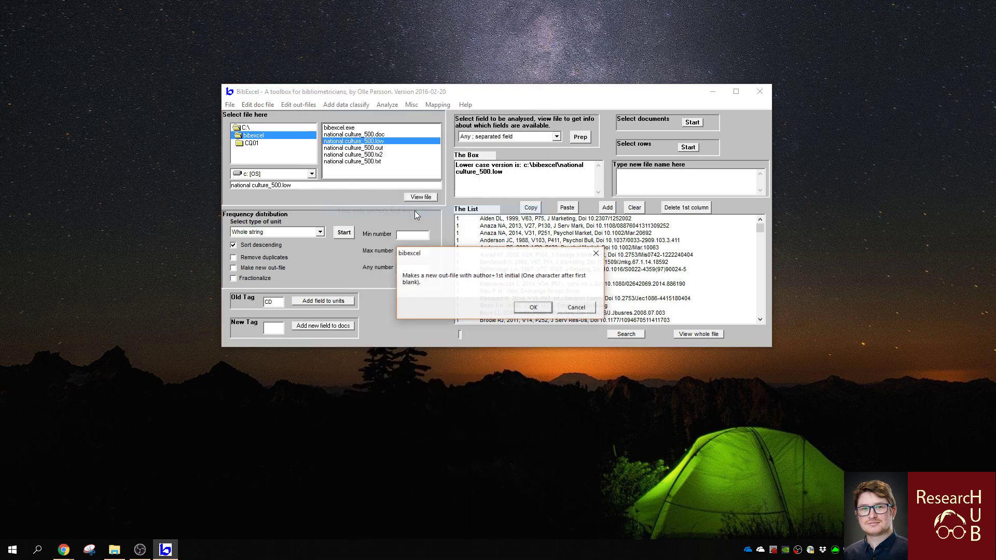
left_click(527, 310)
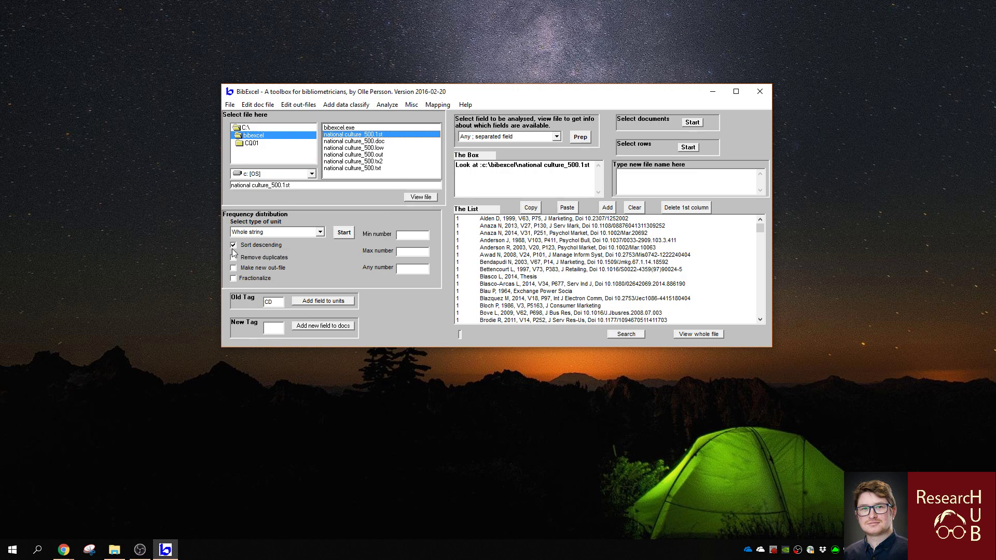
Run the frequency distribution to create national culture_500.cit, topped by Hofstede G 2001 (205).
left_click(350, 233)
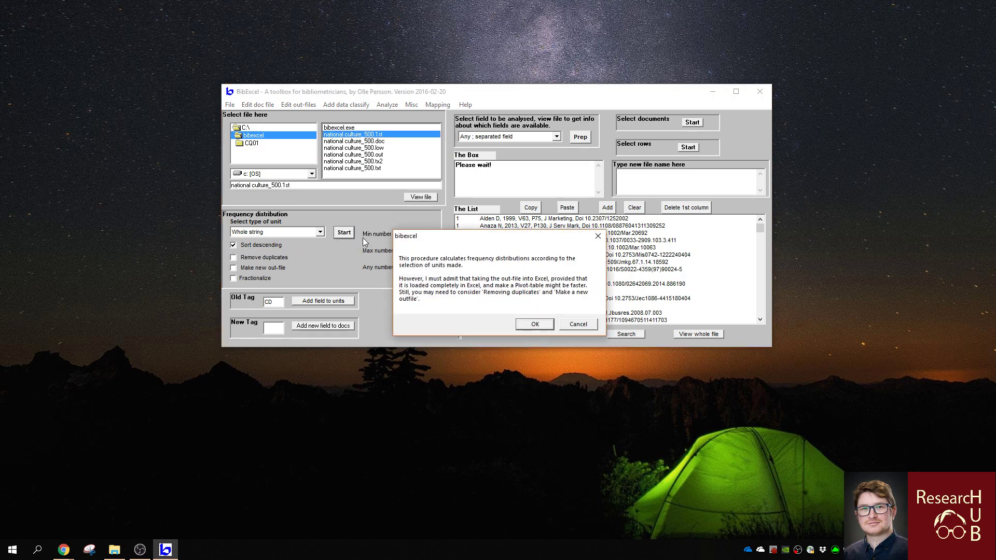
left_click(527, 324)
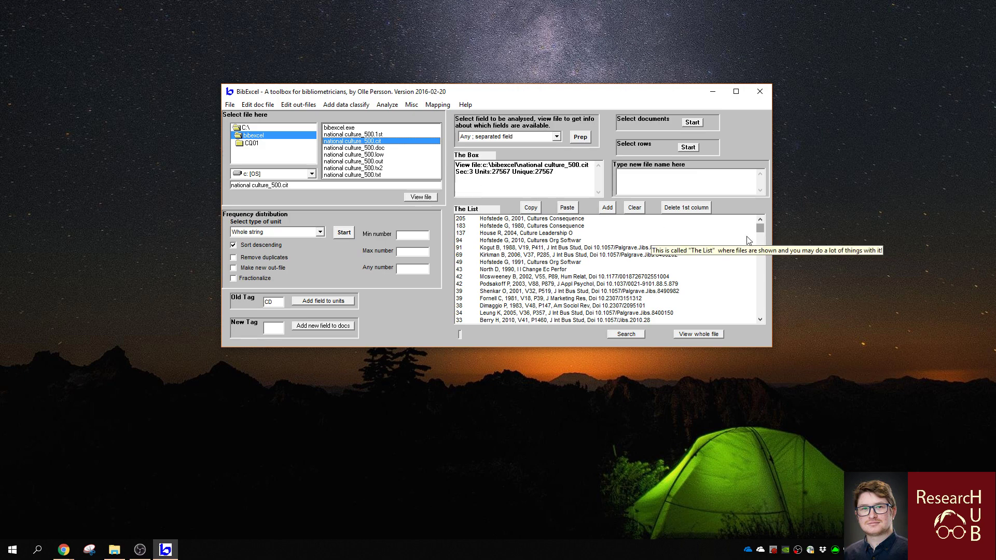
left_click(618, 291)
scroll(614, 288, "down", 10)
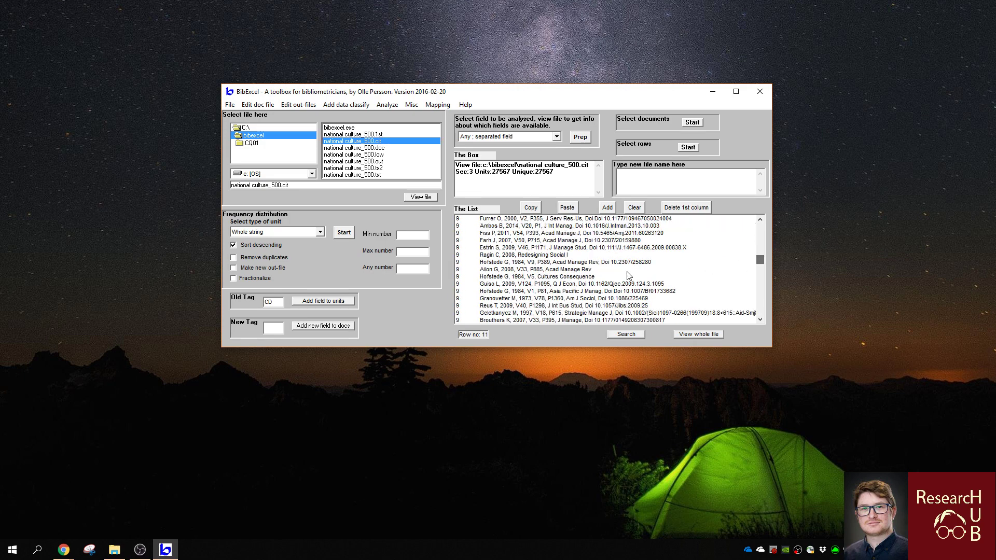
left_click(606, 277)
left_click_drag(763, 260, 771, 224)
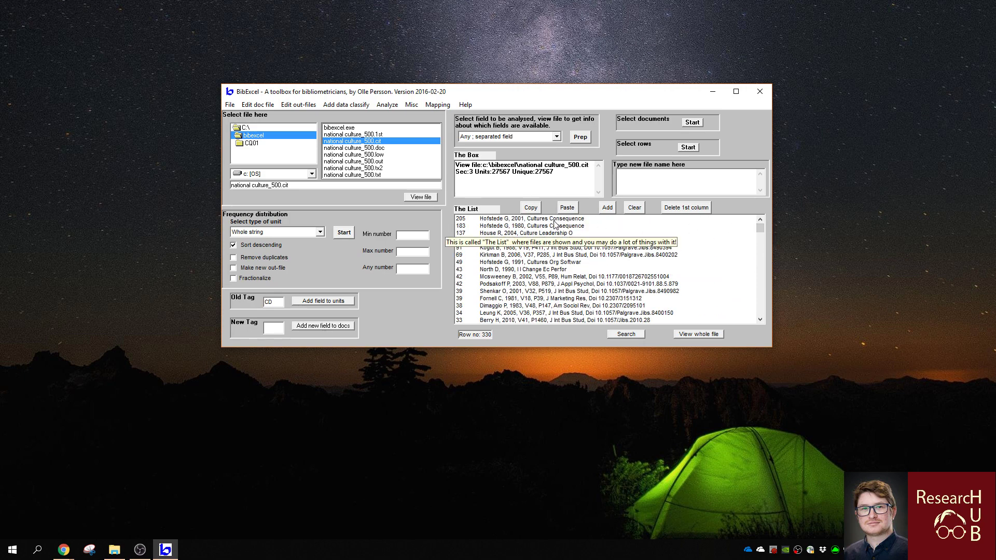
left_click(620, 219)
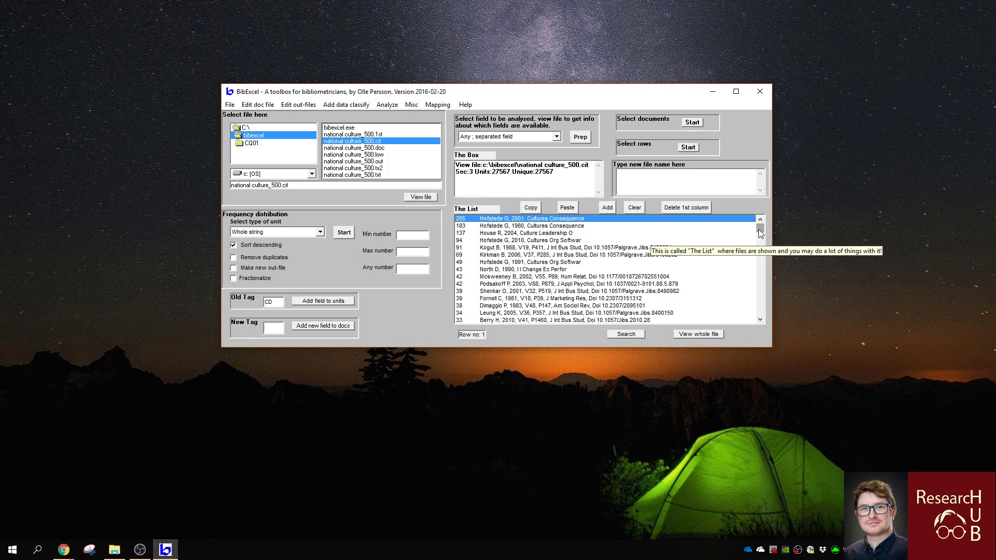
left_click(547, 240)
left_click(549, 220)
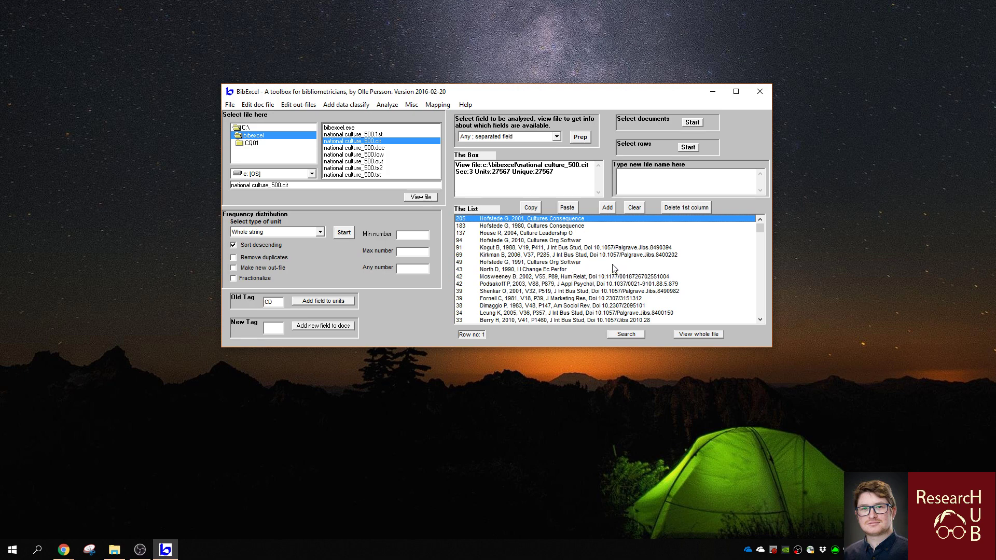
Select rows 1 through 100 of the national culture_500.cit frequency list.
key("shift+Down")
key("shift+Down")
key("shift+Down")
key("shift+Down")
key("shift+Down")
key("shift+Down")
key("shift+Down")
key("shift+Down")
key("shift+Down")
key("shift+Down")
key("shift+Down")
key("shift+Down")
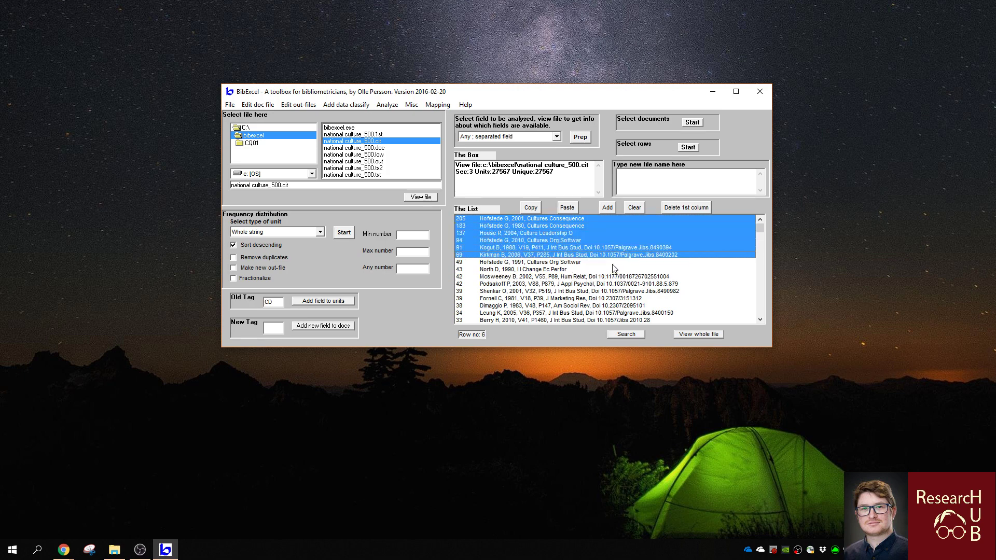
key("shift+Down")
key("shift+Down")
key("shift+Down")
key("shift+Down")
key("shift+Down")
key("shift+Down")
key("shift+Down")
key("shift+Down")
key("shift+Down")
key("shift+Down")
key("shift+Down")
key("shift+Down")
key("shift+Down")
key("shift+Down")
key("shift+Down")
key("shift+Down")
key("shift+Down")
key("shift+Down")
key("shift+Down")
key("shift+Down")
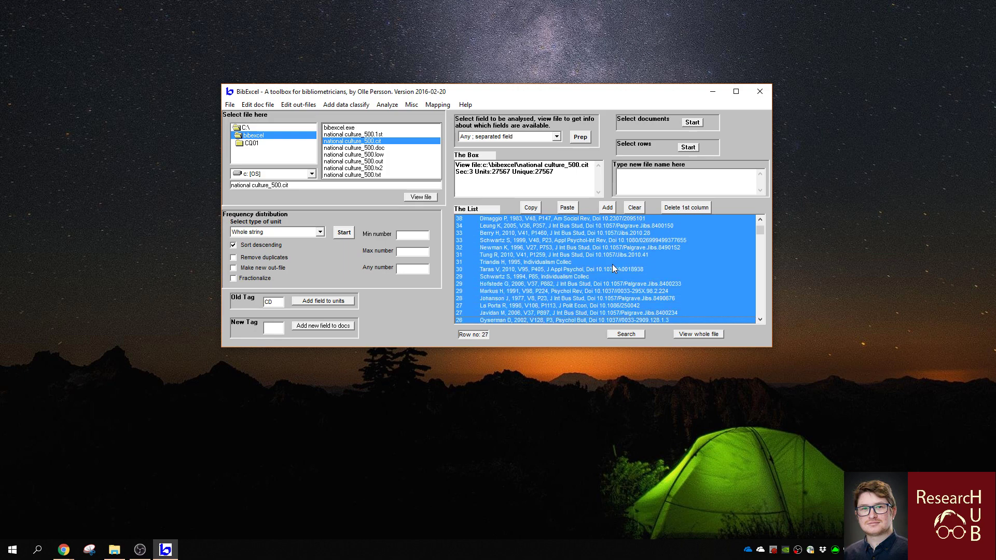
key("shift+Down")
key("shift+Down")
key("shift+Down")
key("shift+Down")
key("shift+Down")
key("shift+Down")
key("shift+Down")
key("shift+Down")
key("shift+Down")
key("shift+Down")
key("shift+Down")
key("shift+Down")
key("shift+Down")
key("shift+Down")
key("shift+Down")
key("shift+Down")
key("shift+Down")
key("shift+Down")
key("shift+Down")
key("shift+Down")
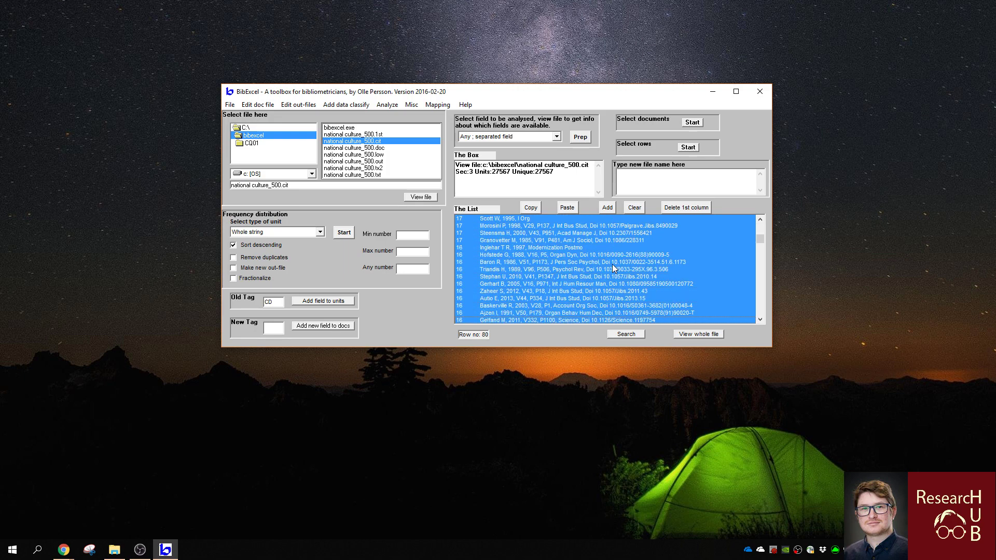
key("shift+Up")
key("shift+Up")
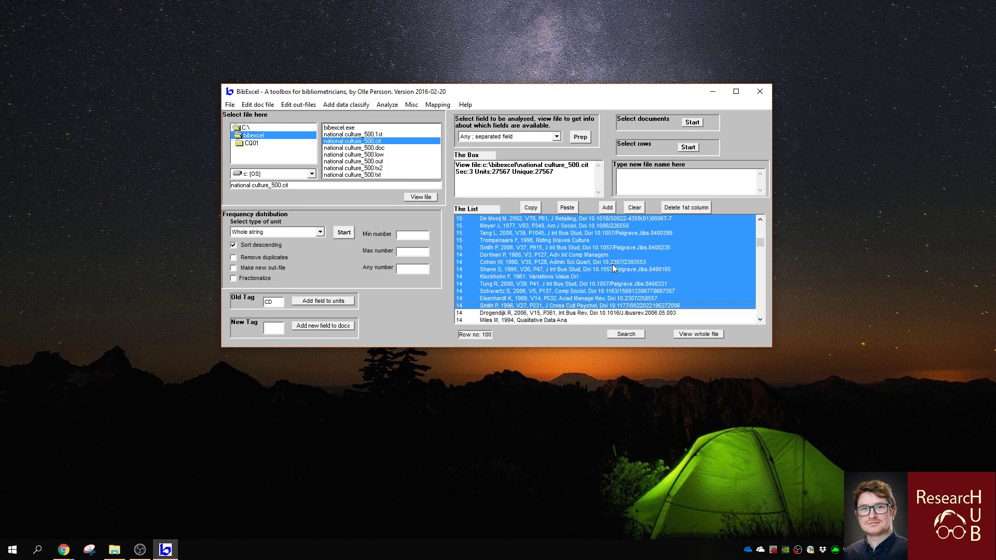
left_click(616, 274)
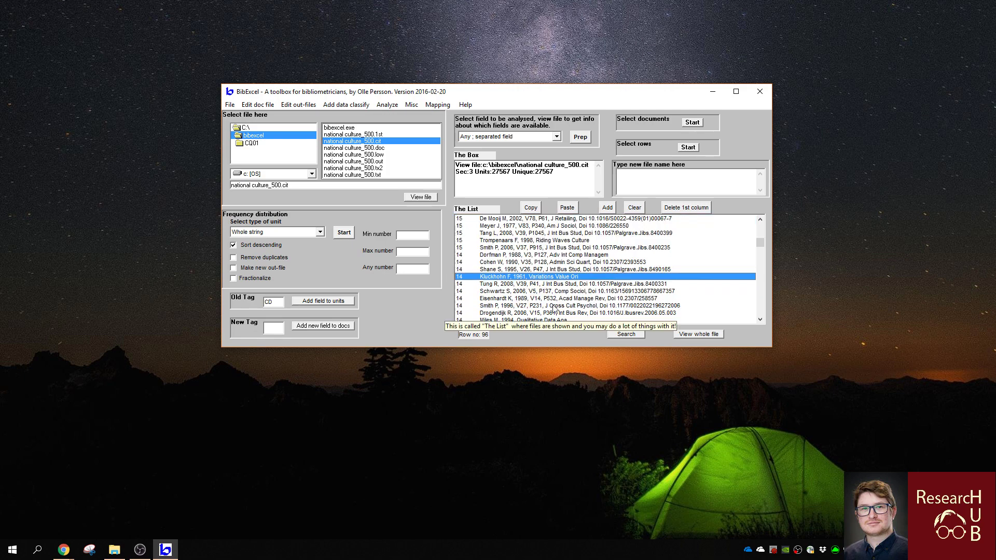
left_click(553, 307)
left_click_drag(759, 241, 764, 222)
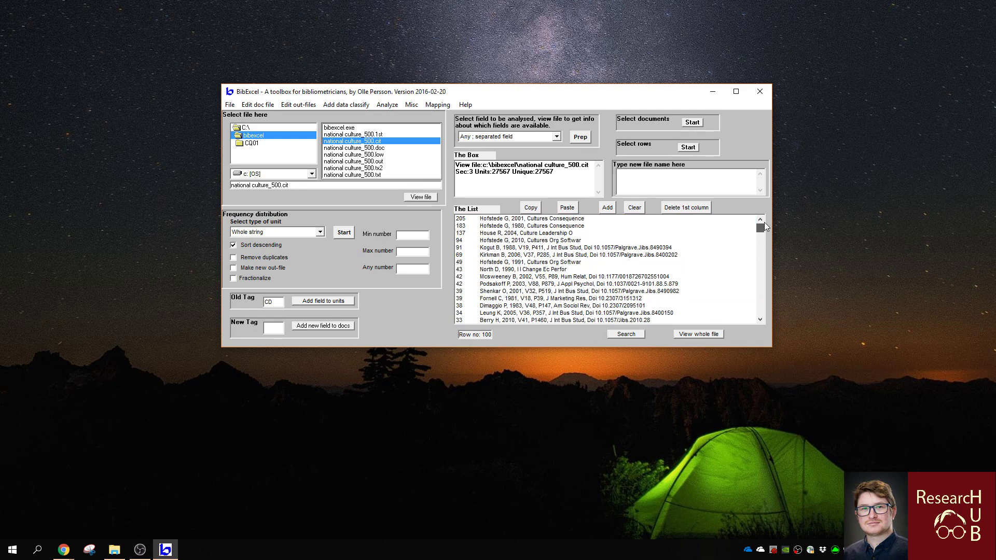
left_click(560, 222, "shift")
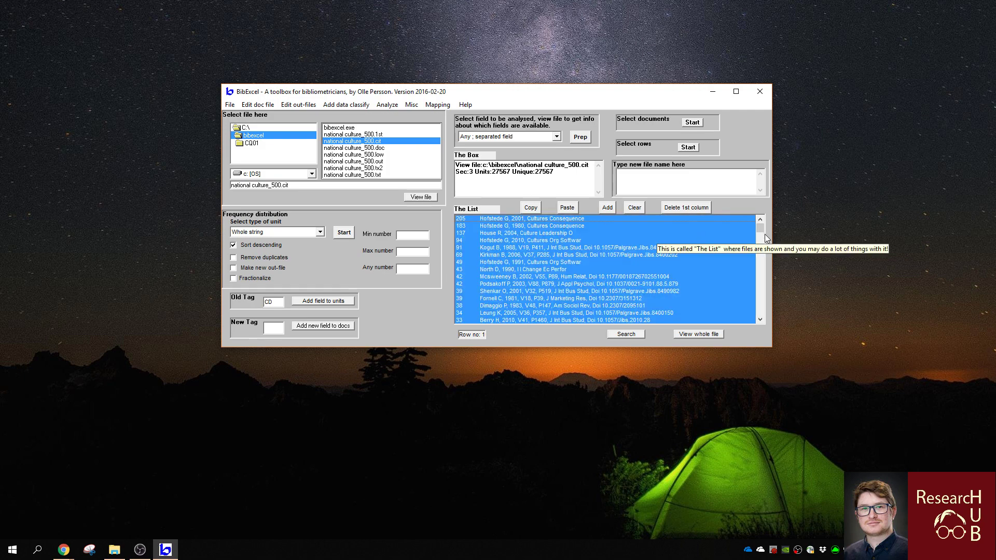
left_click_drag(761, 228, 764, 249)
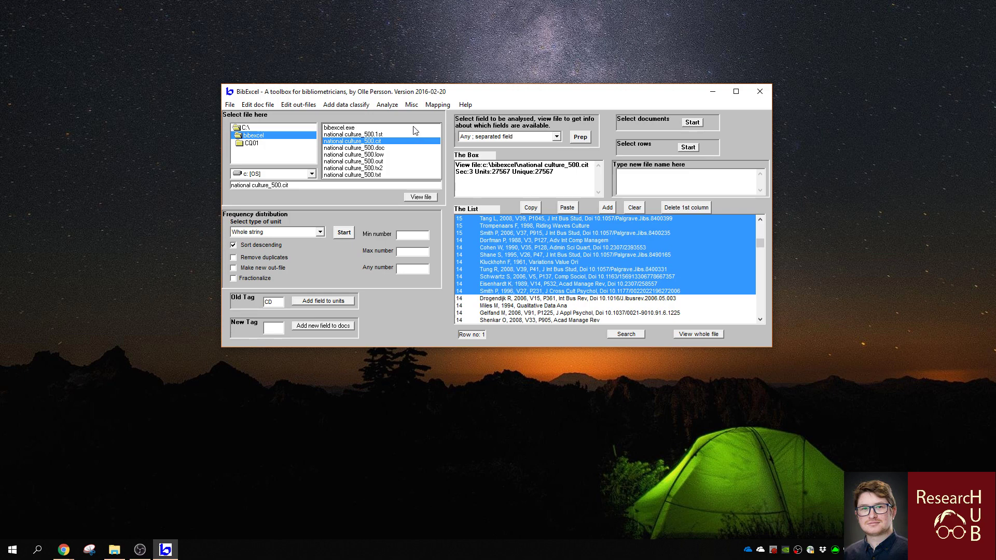
Choose Co-occurrence > Select units via listbox and reselect the top 100 references.
left_click(388, 106)
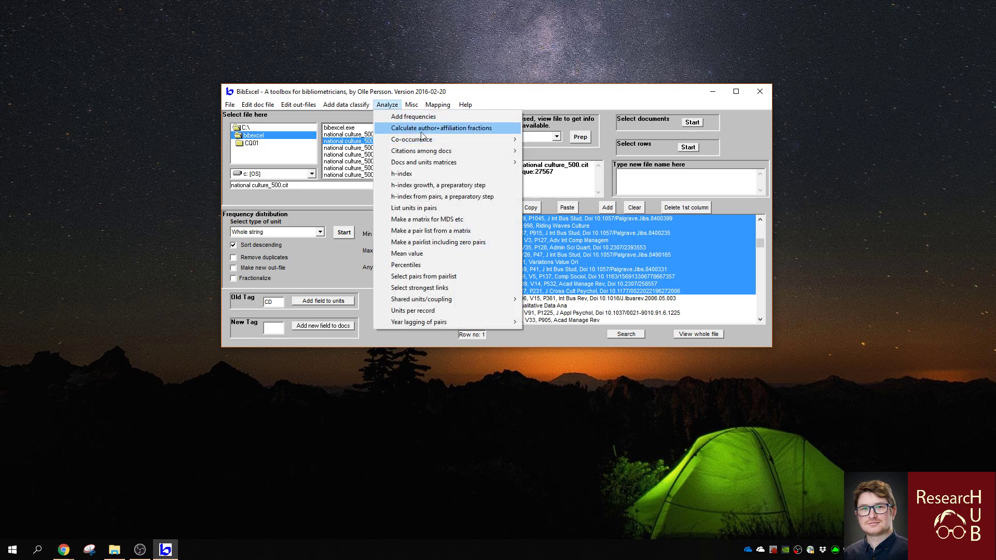
mouse_move(426, 144)
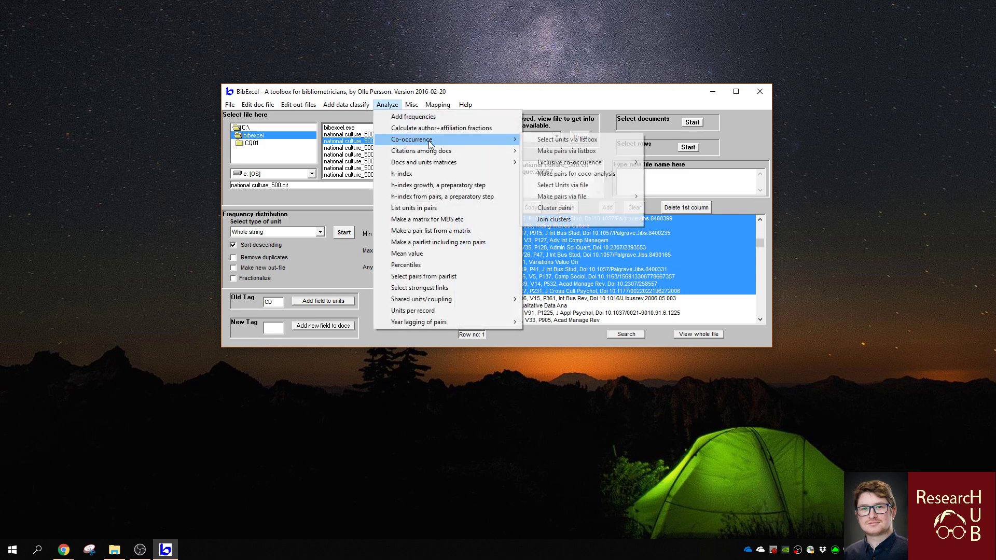
left_click(565, 141)
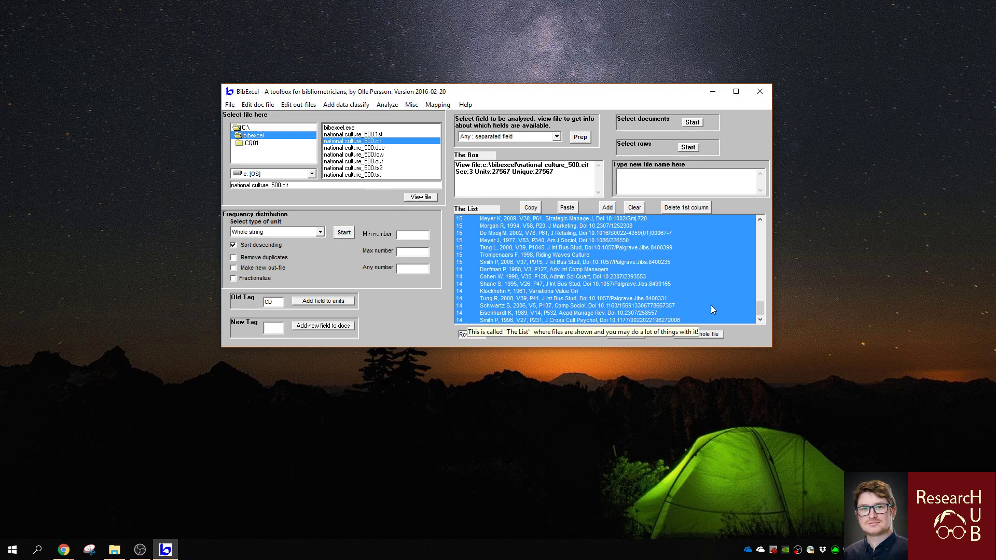
left_click_drag(760, 308, 761, 228)
left_click(635, 219)
key("shift+Down")
key("shift+Down")
key("shift+Down")
key("shift+Down")
key("shift+Down")
key("shift+Down")
key("shift+Down")
key("shift+Down")
key("shift+Down")
key("shift+Down")
key("shift+Down")
key("shift+Down")
key("shift+Down")
key("shift+Down")
key("shift+Down")
key("shift+Down")
key("shift+Down")
key("shift+Down")
key("shift+Down")
key("shift+Down")
key("shift+Down")
key("shift+Down")
key("shift+Down")
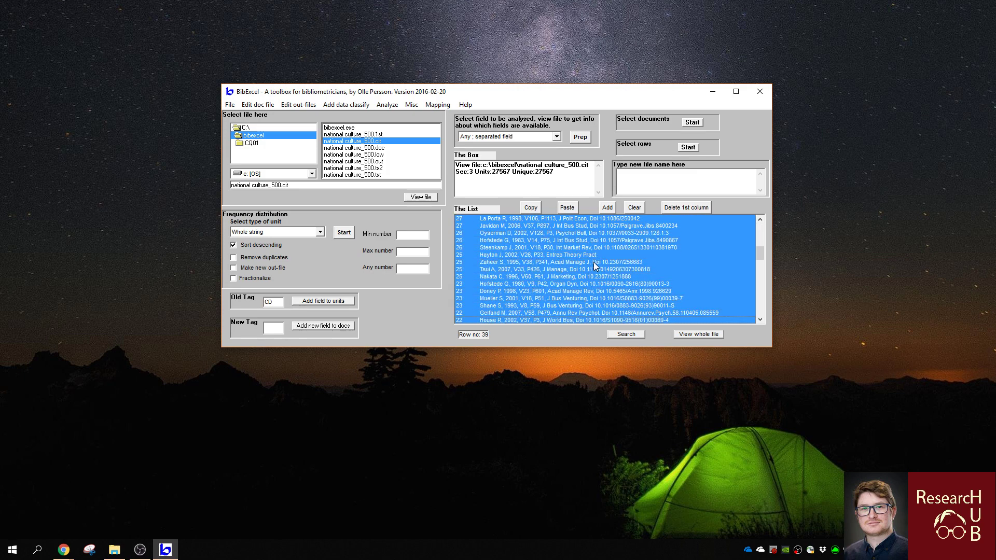
key("shift+Down")
key("shift+Down")
key("shift+Down")
key("shift+Down")
key("shift+Down")
key("shift+Down")
key("shift+Down")
key("shift+Down")
key("shift+Down")
key("shift+Down")
key("shift+Down")
key("shift+Down")
key("shift+Down")
key("shift+Down")
key("shift+Down")
key("shift+Down")
key("shift+Down")
key("shift+Down")
key("shift+Down")
key("shift+Down")
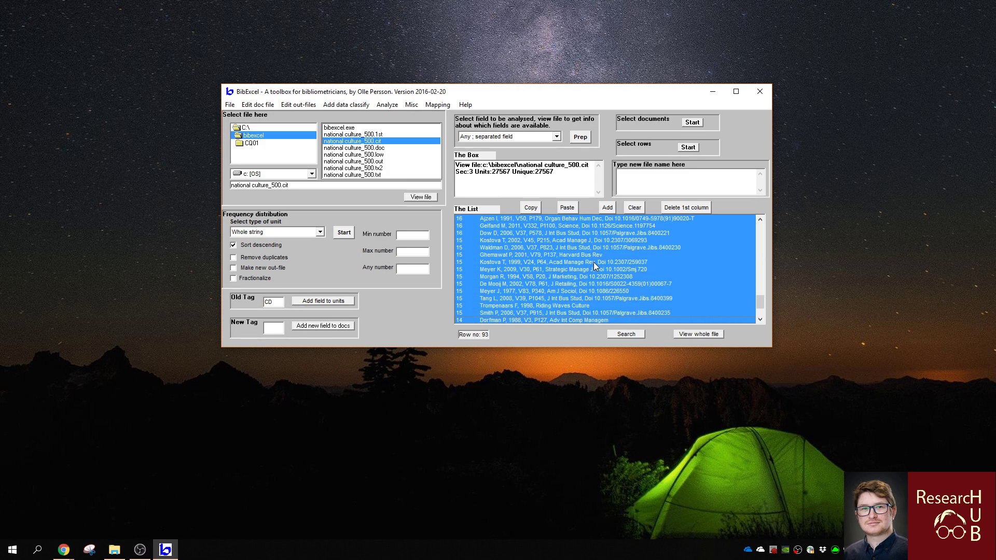
Build co-citation pairs from national culture_500.1st without frequencies, yielding 3634 pairs in national culture_500.coc.
left_click(380, 135)
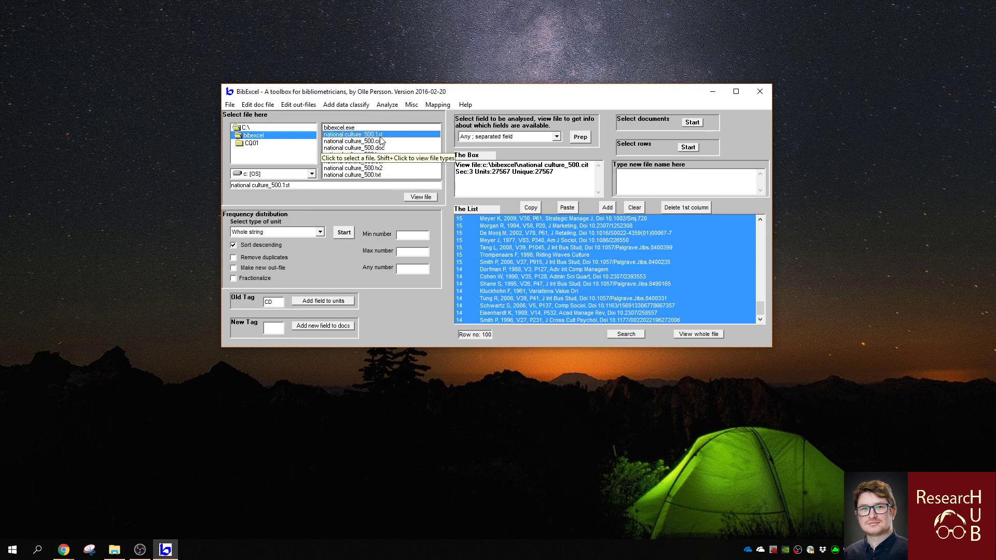
left_click(386, 105)
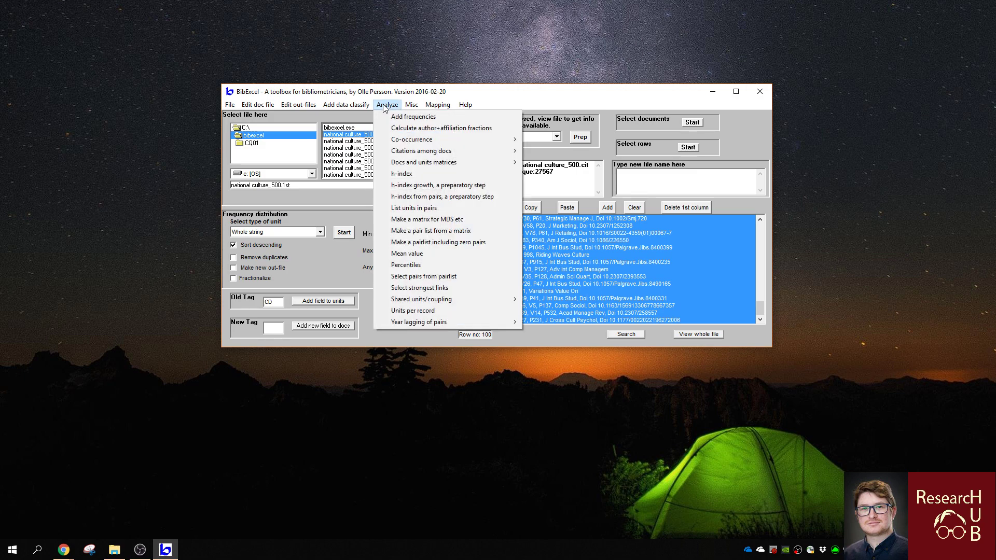
mouse_move(412, 140)
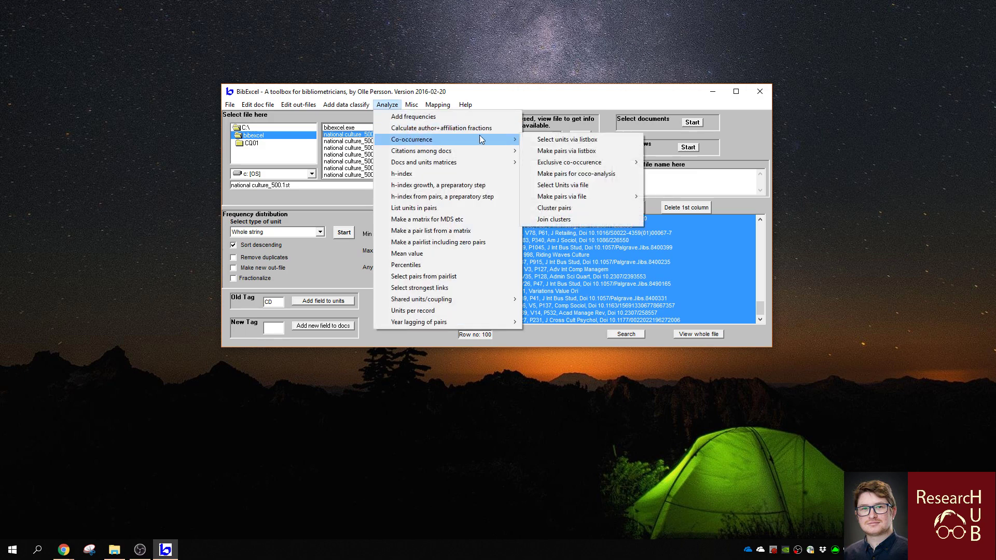
left_click(569, 152)
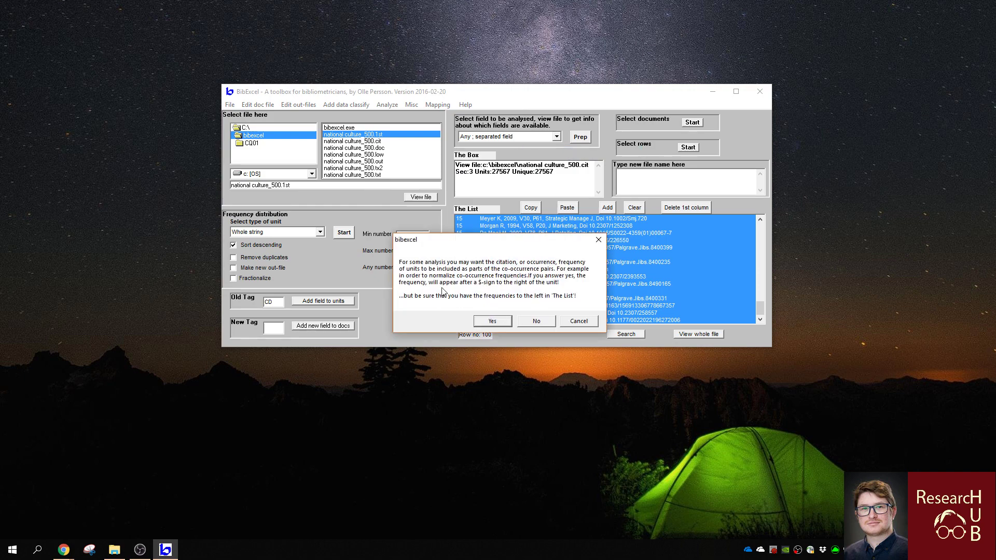
left_click(536, 321)
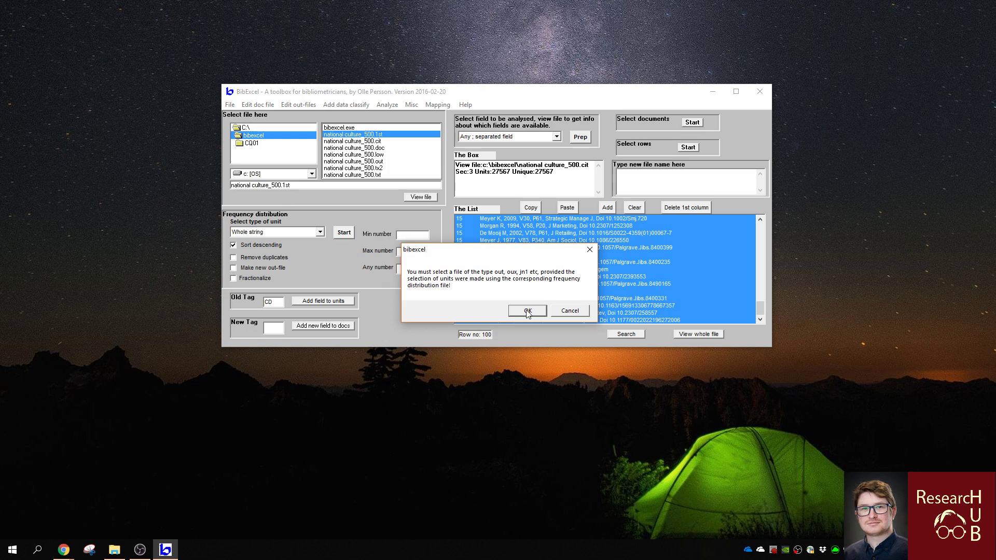
left_click(527, 311)
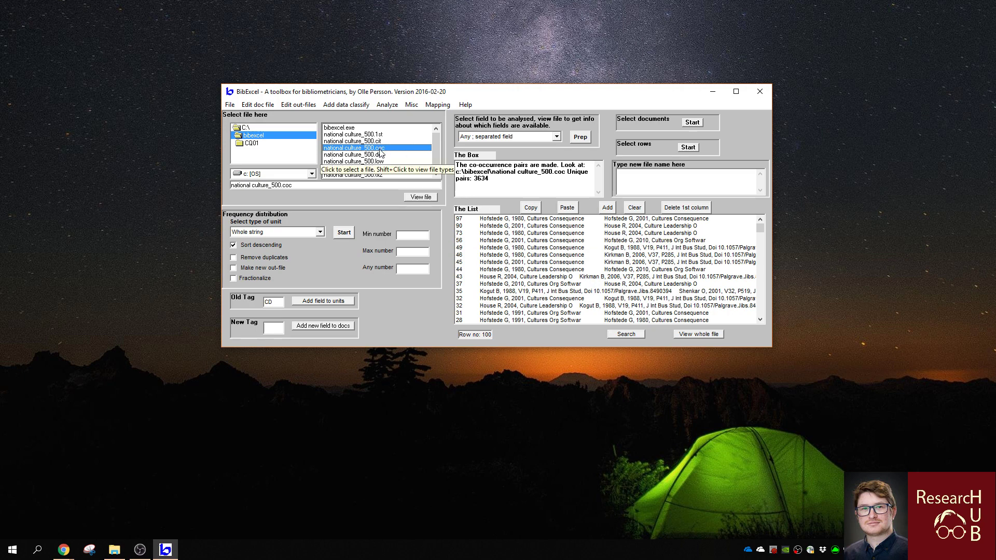
In BibExcel, run Analyze > List units in pairs to produce the paired references list.
left_click(394, 105)
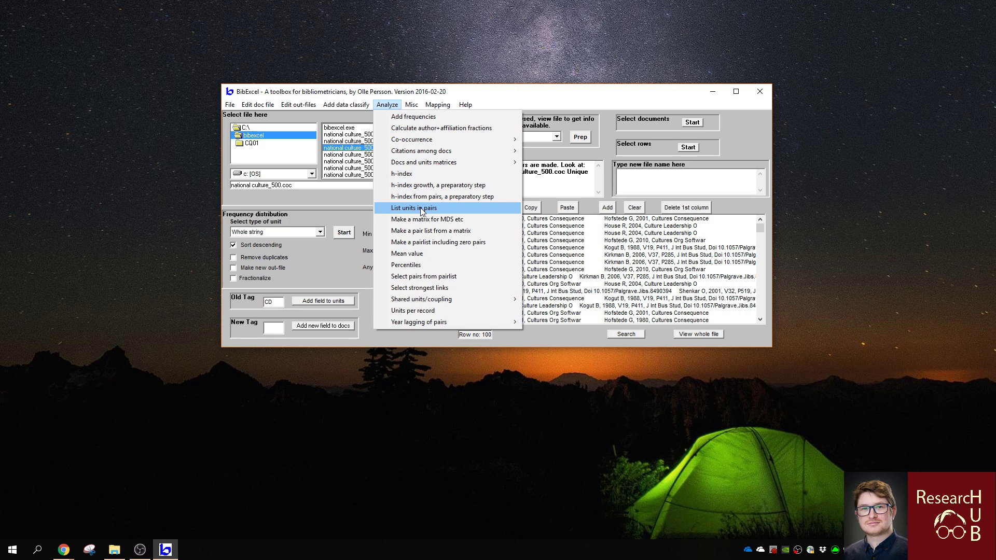
left_click(421, 209)
left_click(536, 308)
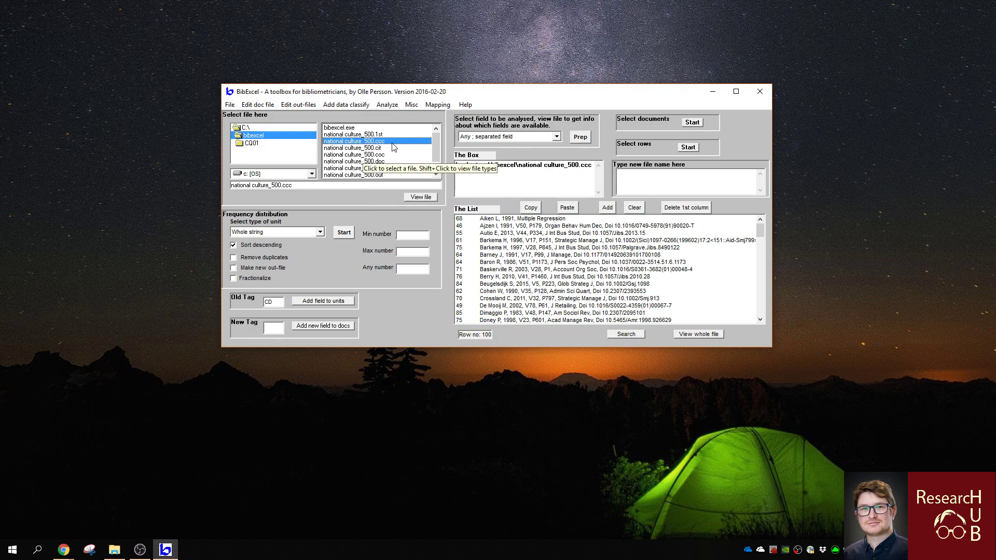
Select all 100 references from Aiken L 1991 down to the last entry.
left_click_drag(760, 237, 774, 217)
left_click(547, 321)
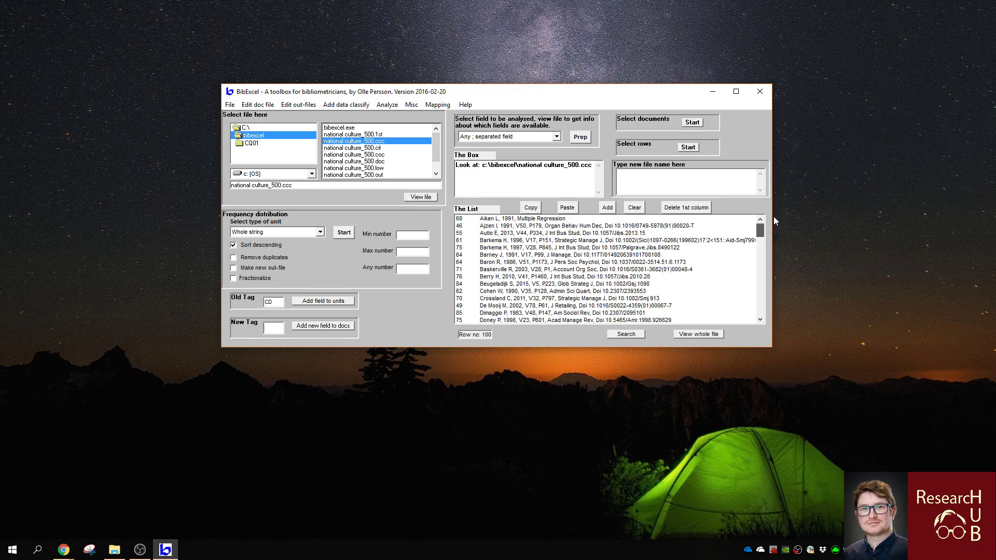
left_click(560, 219)
key("shift+Down")
key("shift+Down")
key("shift+Down")
key("shift+Down")
key("shift+Down")
key("shift+Down")
key("shift+Down")
key("shift+Down")
key("shift+Down")
key("shift+Down")
key("shift+Down")
key("shift+Down")
key("shift+Down")
key("shift+Down")
key("shift+Down")
key("shift+Down")
key("shift+Down")
key("shift+Down")
key("shift+Down")
key("shift+Down")
key("shift+Down")
key("shift+Down")
key("shift+Down")
key("shift+Down")
key("shift+Down")
key("shift+Down")
key("shift+Down")
key("shift+Down")
key("shift+Down")
key("shift+Down")
key("shift+Down")
key("shift+Down")
key("shift+Down")
key("shift+Down")
key("shift+Down")
key("shift+Down")
key("shift+Down")
key("shift+Down")
key("shift+Down")
key("shift+Down")
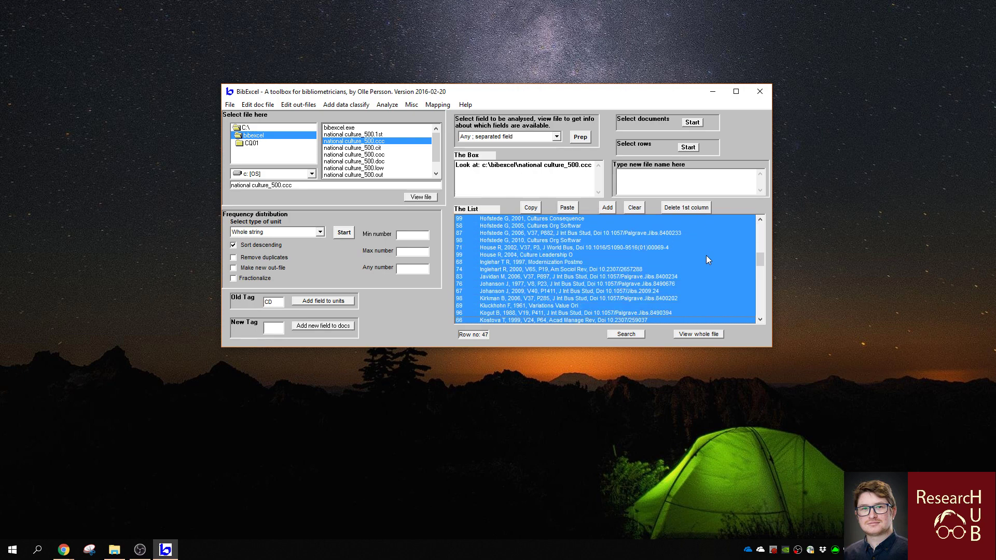
key("shift+Down")
key("shift+Down")
key("shift+Down")
key("shift+Down")
key("shift+Down")
key("shift+Down")
key("shift+Down")
key("shift+Down")
key("shift+Down")
key("shift+Down")
key("shift+Down")
key("shift+Down")
key("shift+Down")
key("shift+Down")
key("shift+Down")
key("shift+Down")
key("shift+Down")
key("shift+Down")
key("shift+Down")
key("shift+Down")
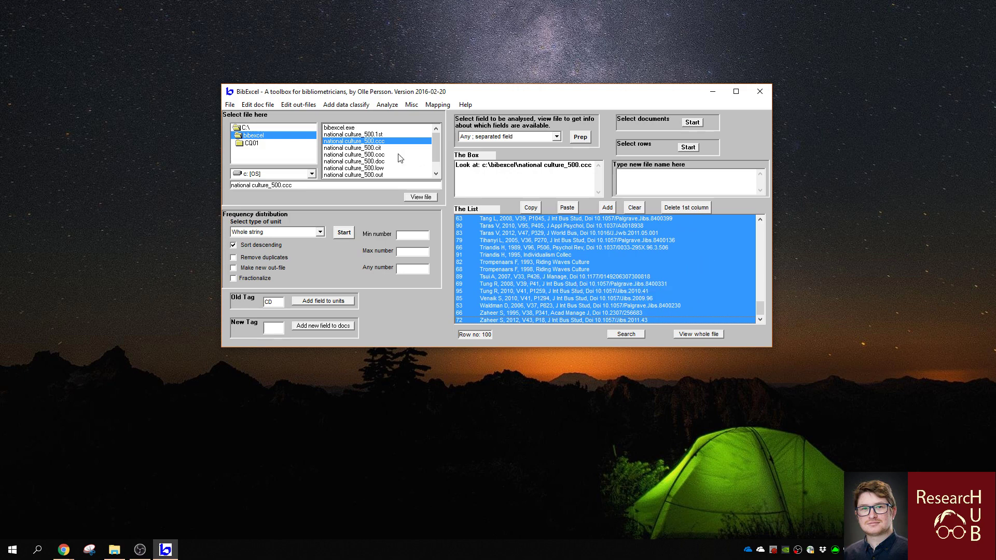
Build a full square matrix from national culture_500.coc, mirroring the lower half, with units sorted ascending.
left_click(370, 155)
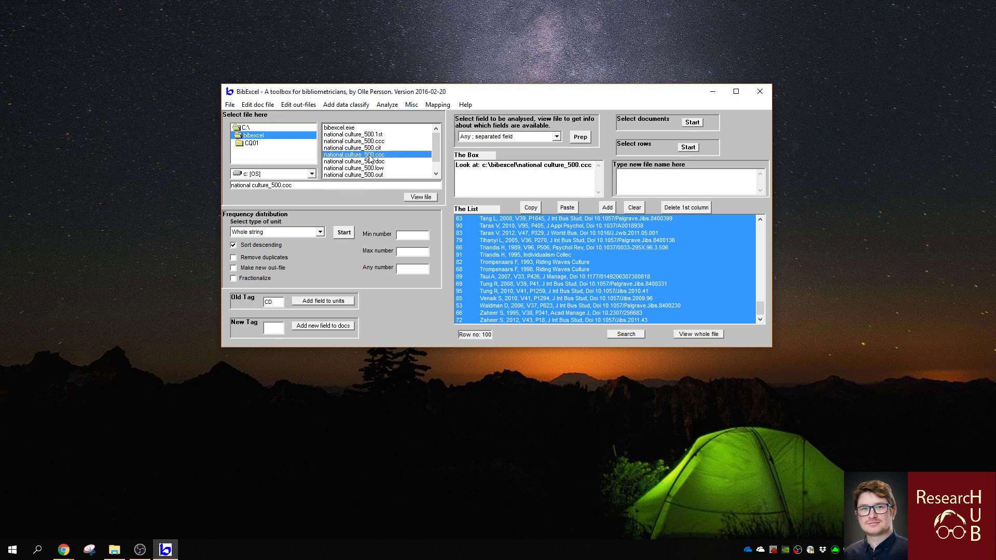
left_click(390, 106)
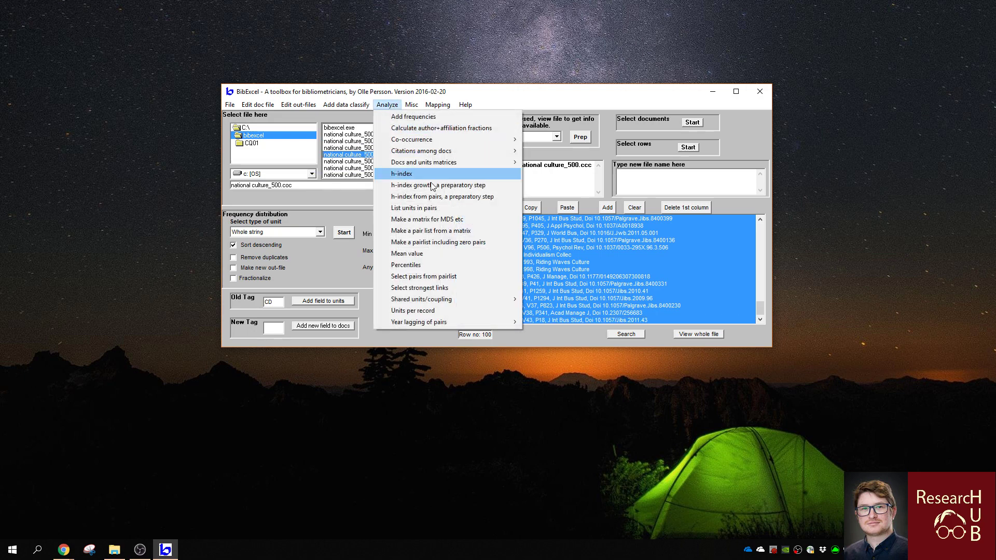
left_click(449, 224)
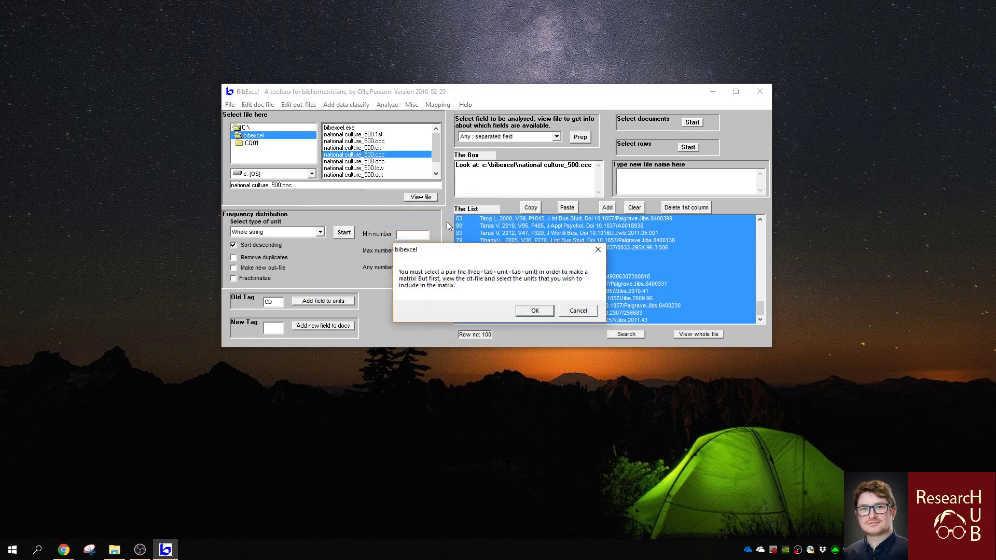
left_click(537, 311)
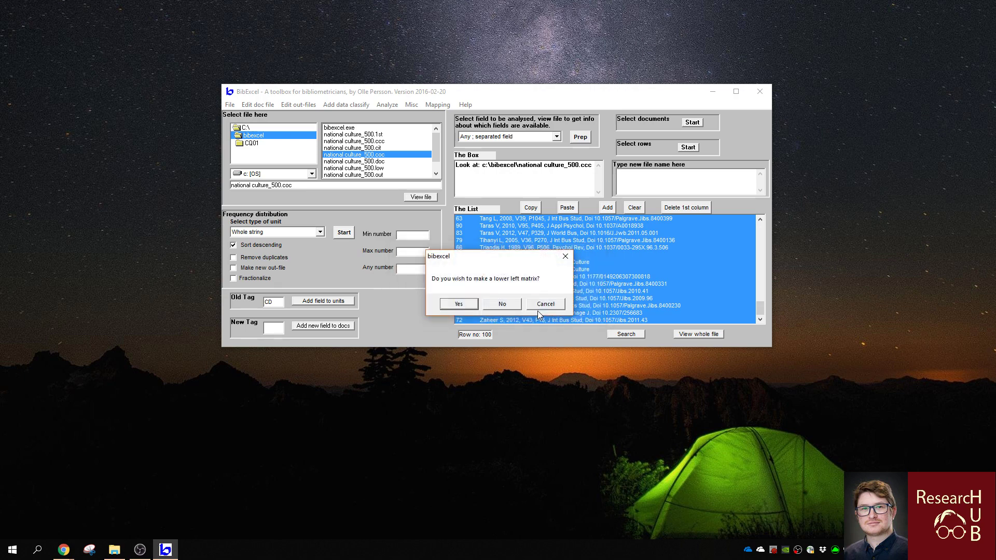
left_click(502, 306)
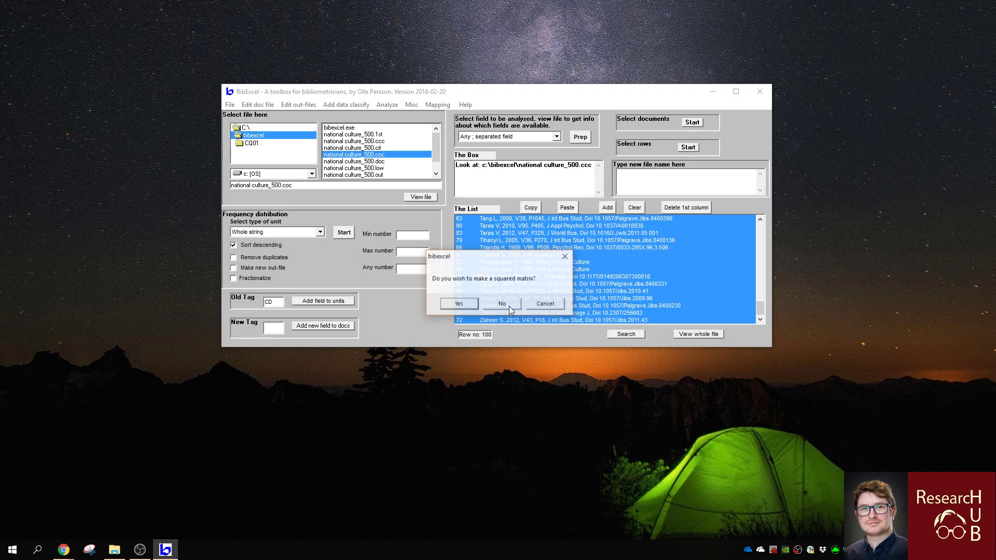
left_click(459, 307)
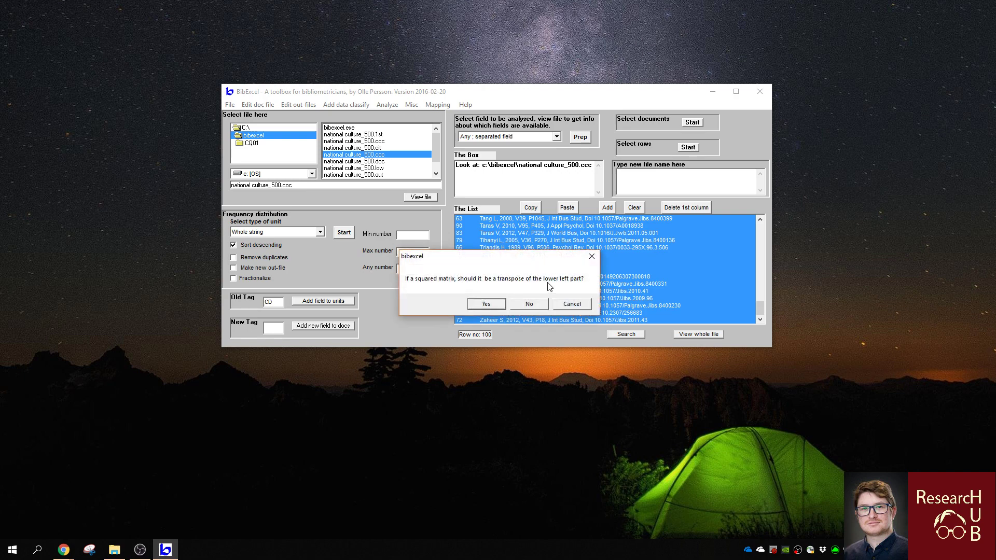
left_click(483, 305)
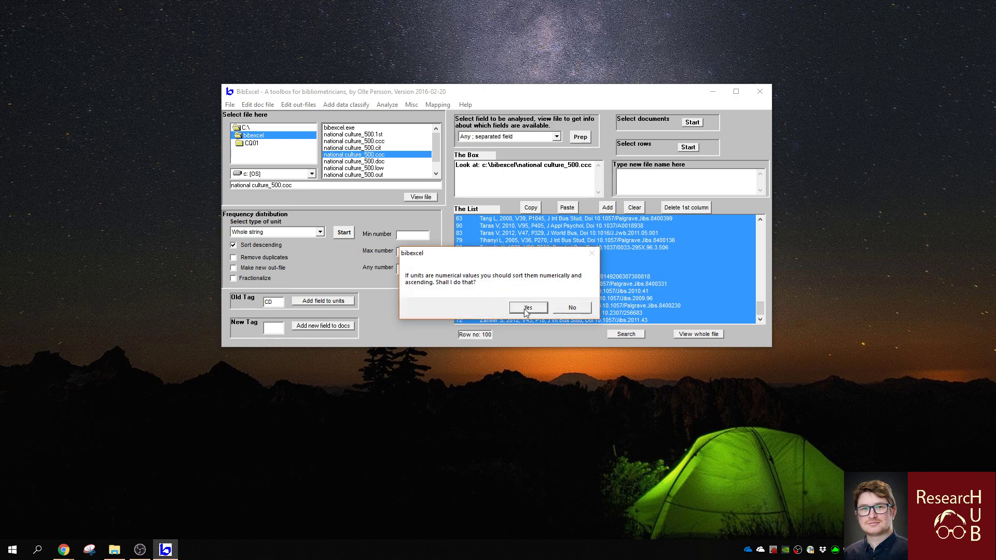
left_click(526, 309)
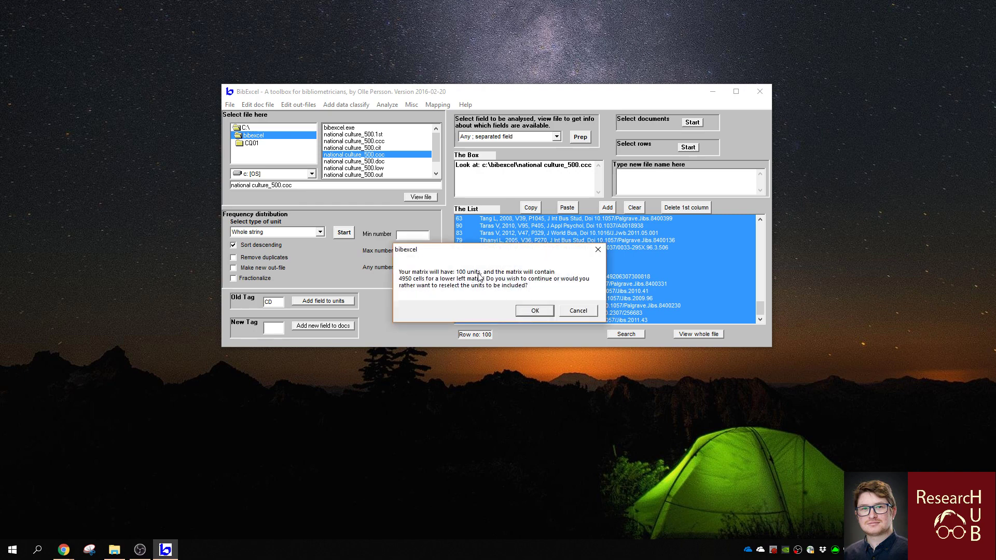
left_click(534, 311)
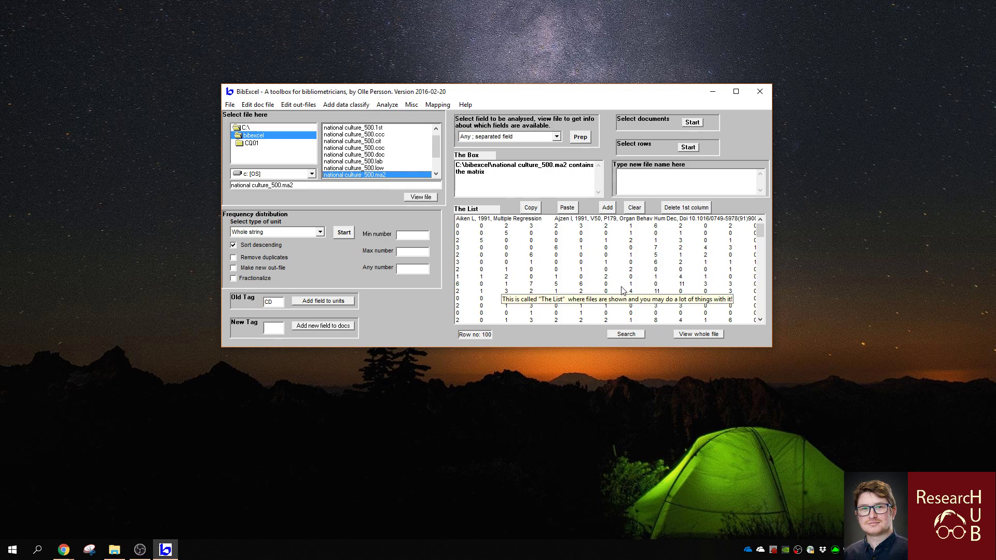
Switch to the bibexcel folder in File Explorer from the taskbar.
left_click(115, 549)
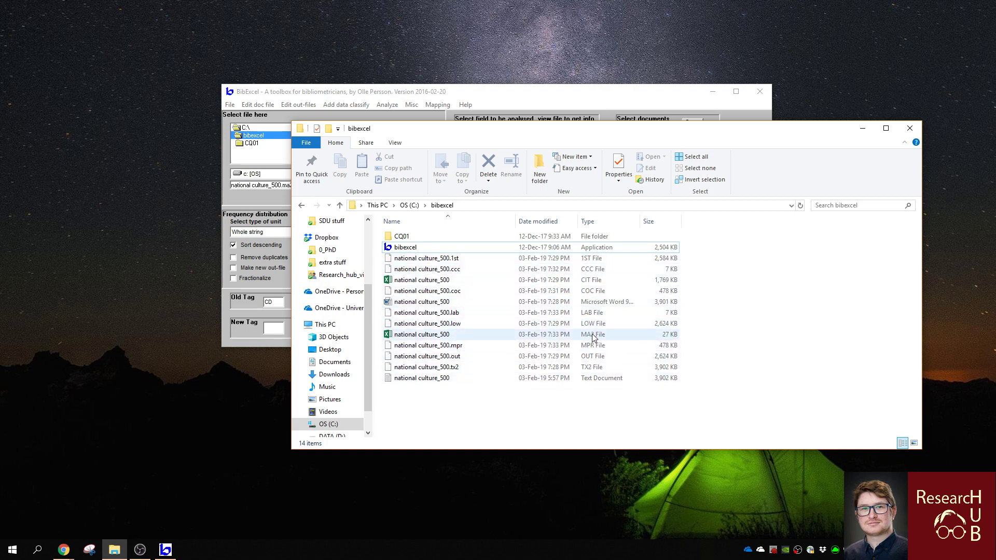
Open the national culture_500 MA2 file from the bibexcel folder in Excel.
left_click(444, 338)
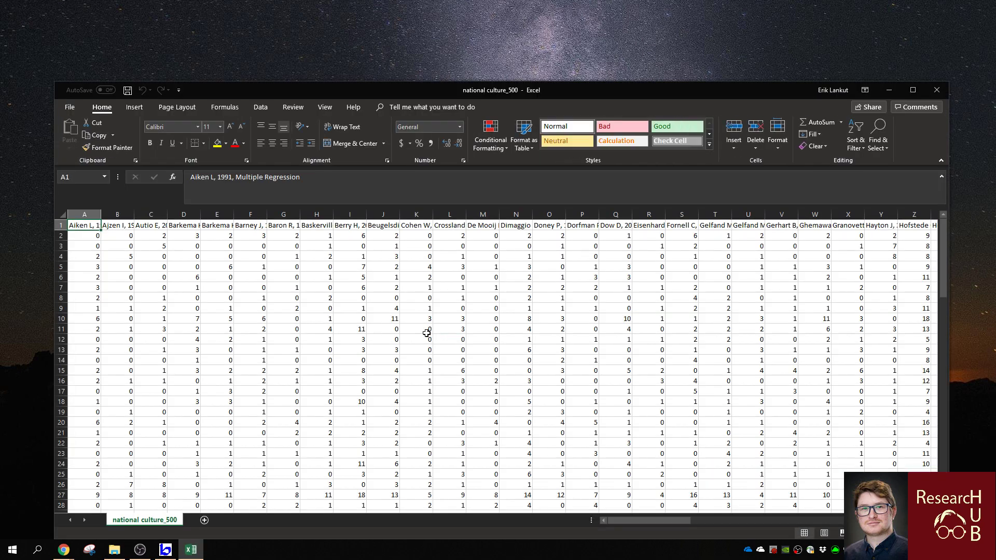
Maximize the Excel window and select column A.
left_click(912, 89)
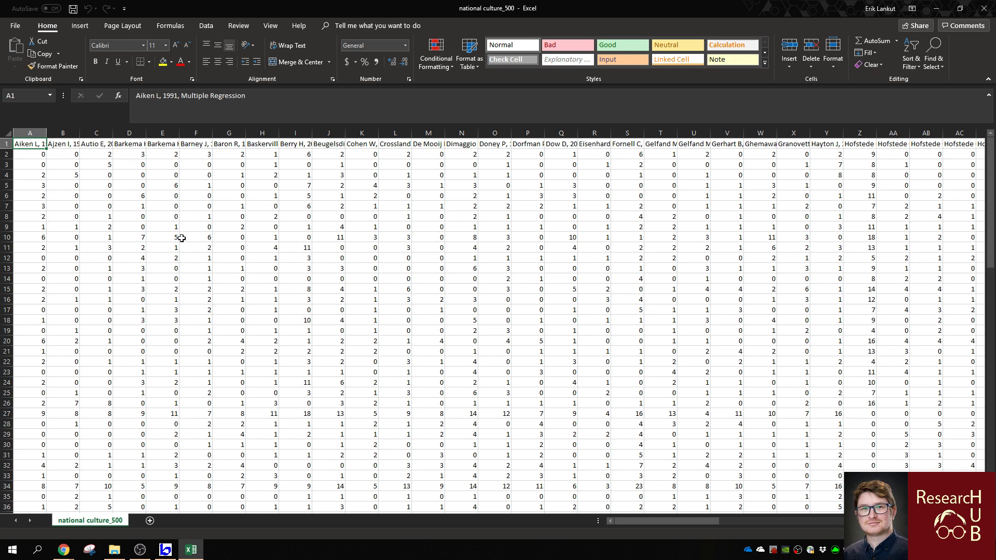
left_click(35, 129)
Insert an empty column before the matrix and copy the row-1 author labels.
left_click(792, 63)
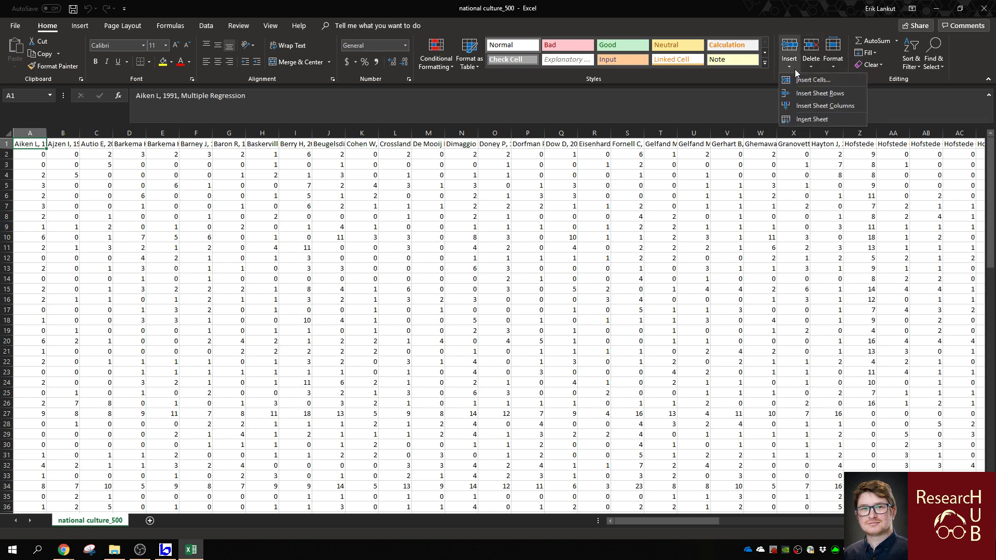
left_click(807, 107)
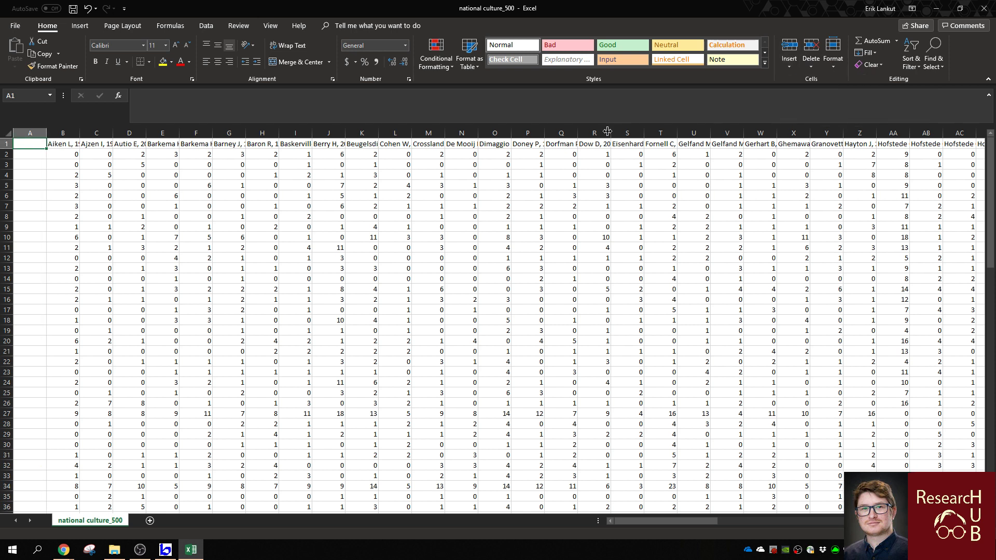
left_click(4, 144)
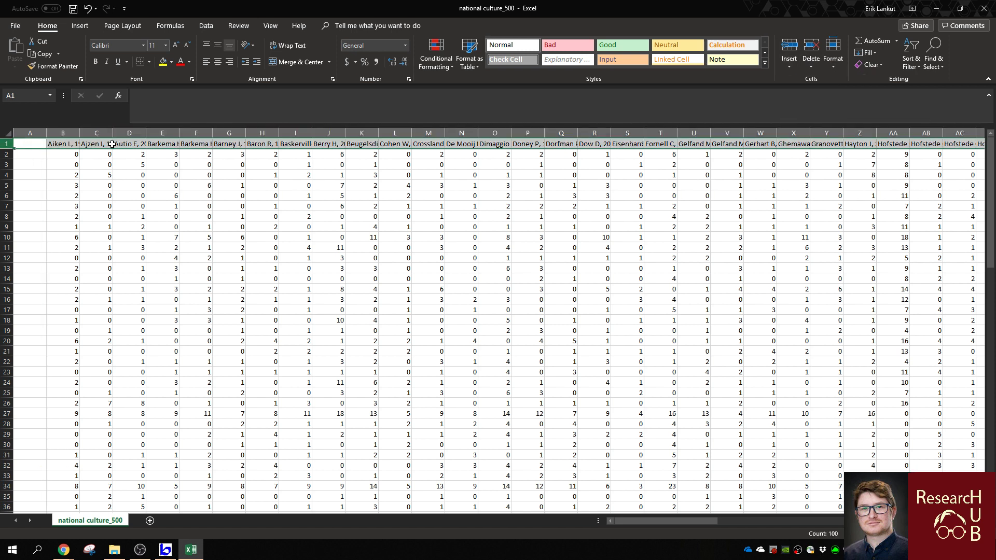
key("ctrl+c")
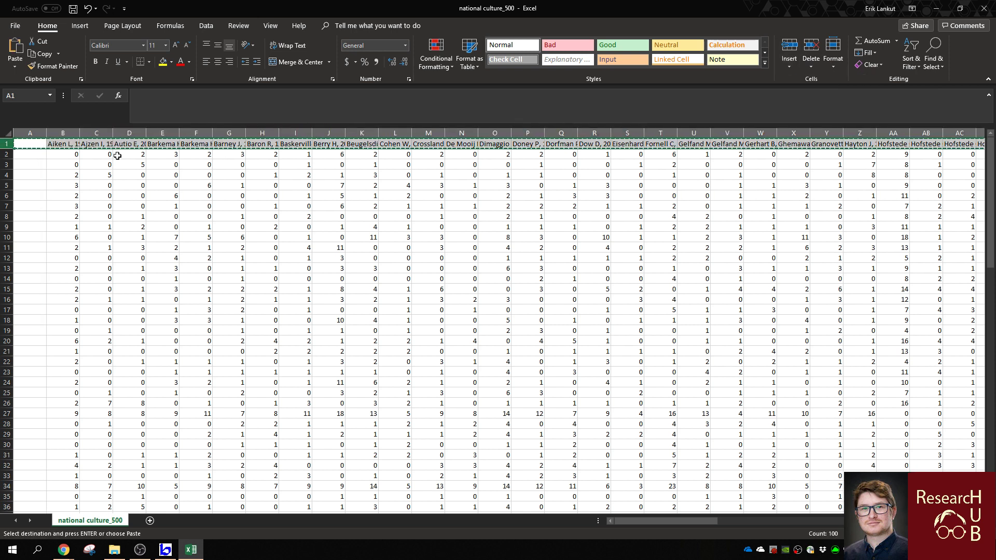
right_click(35, 145)
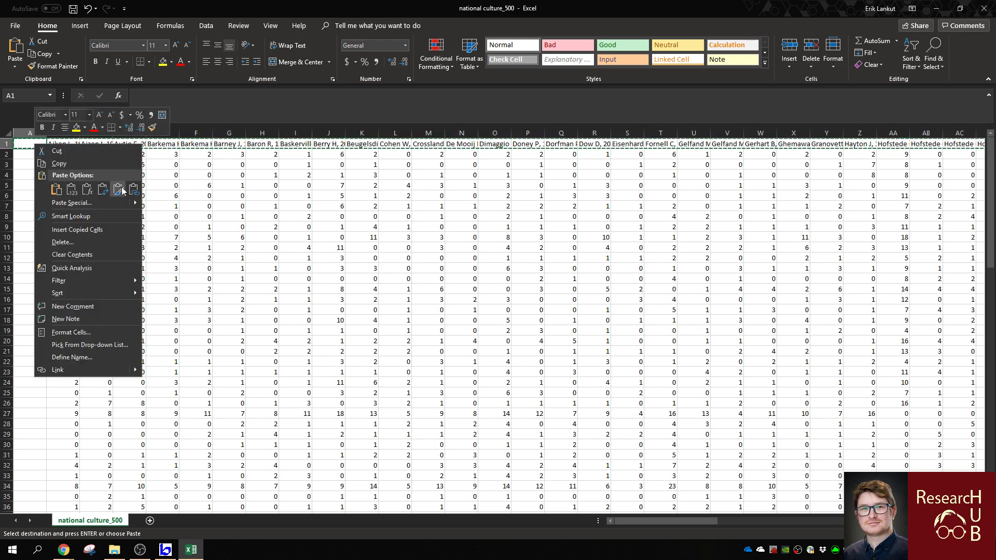
left_click(102, 191)
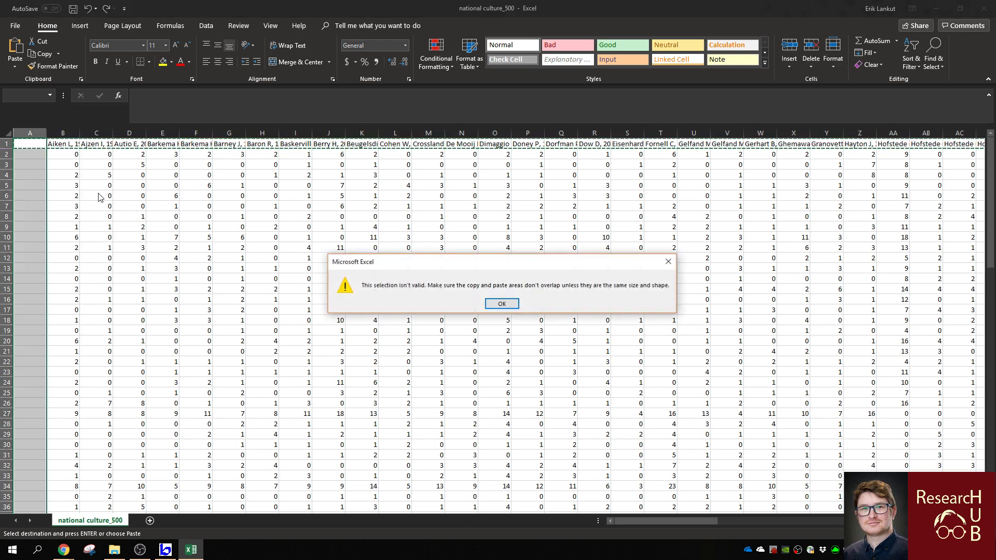
left_click(501, 304)
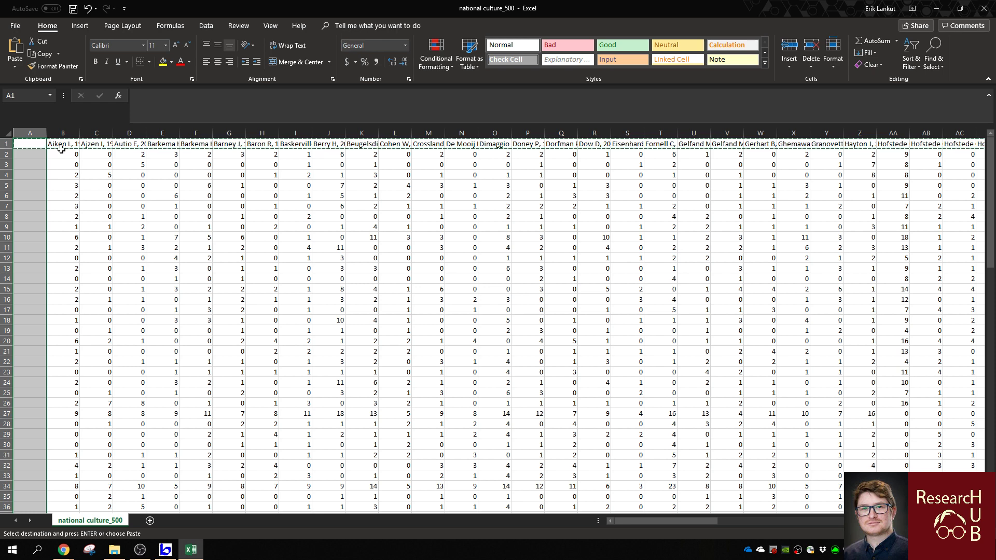
Paste the row-1 labels transposed into column A starting at A2, and widen column A.
left_click(33, 144)
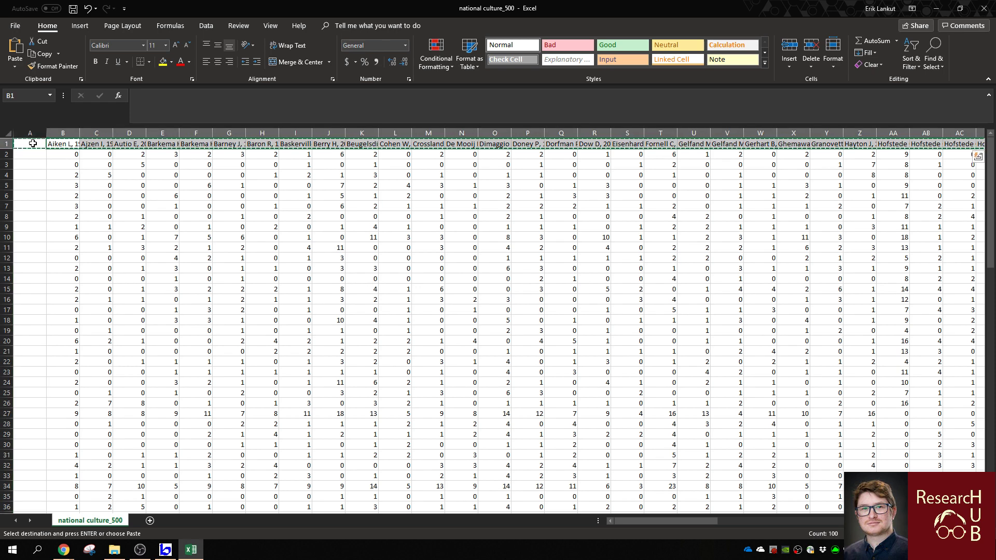
left_click(3, 143)
left_click(35, 154)
right_click(35, 154)
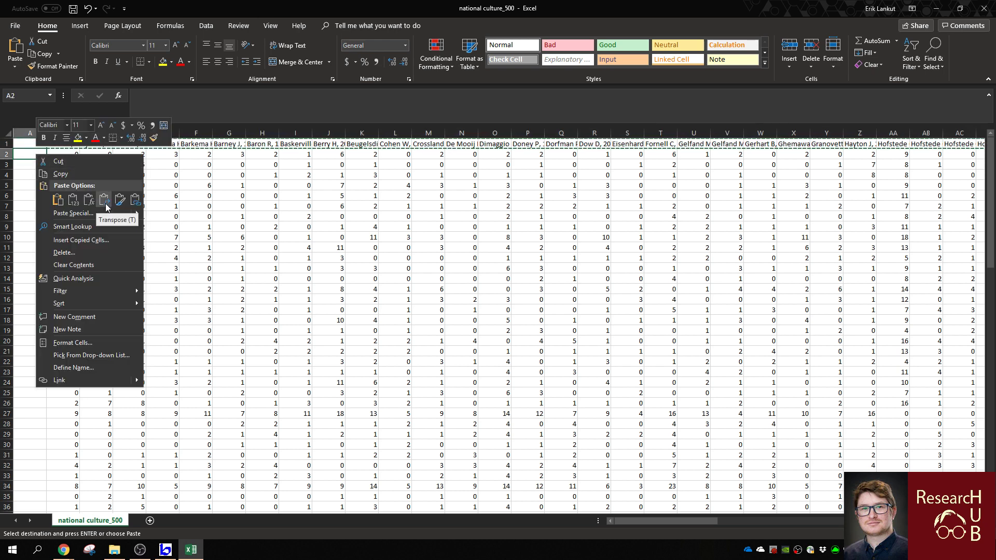
left_click(106, 206)
left_click(44, 193)
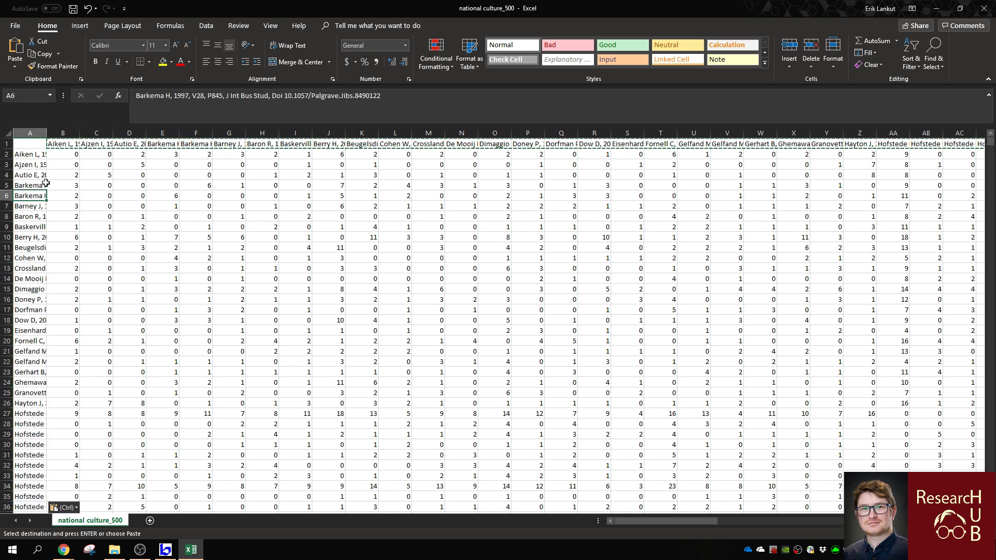
mouse_move(45, 133)
left_mouse_down()
mouse_move(92, 133)
mouse_move(46, 132)
left_mouse_up()
Narrow column A, clear the pending copy, and enter 1 in diagonal cell B2.
left_click(81, 173)
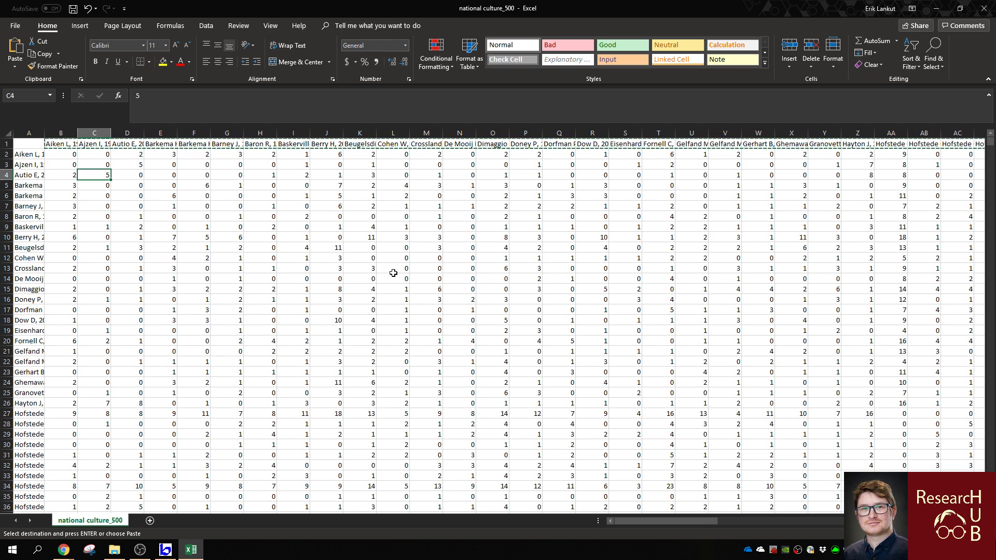
left_click(127, 195)
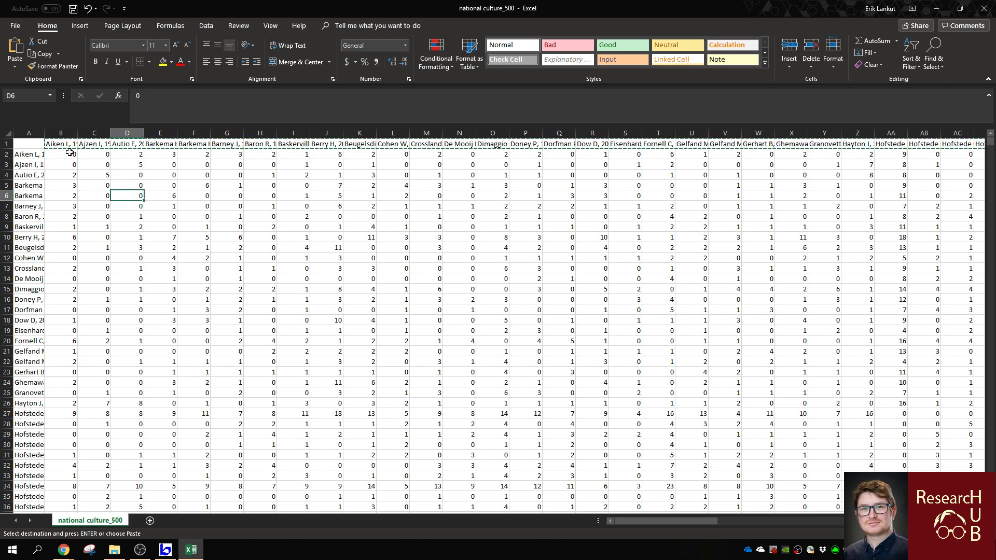
left_click(39, 155)
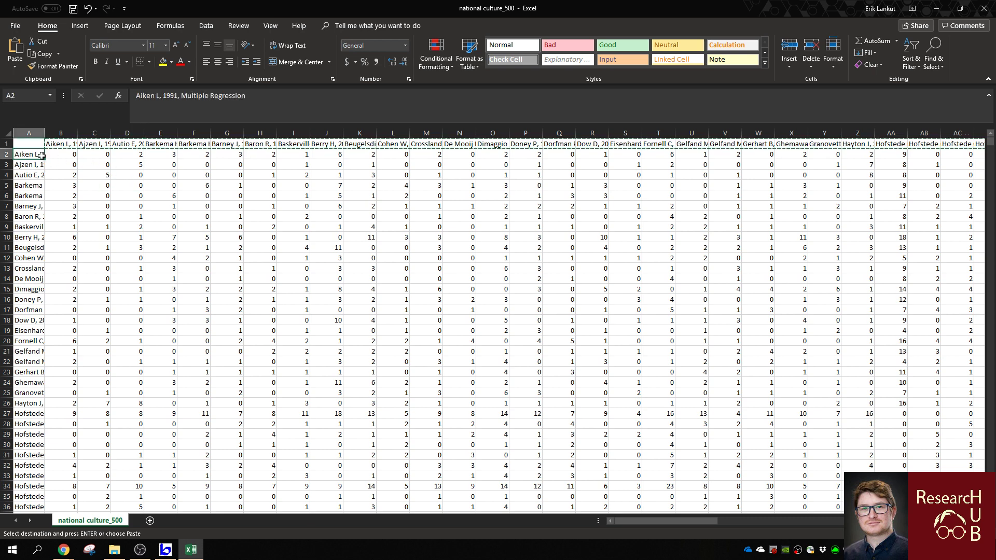
left_click(65, 154)
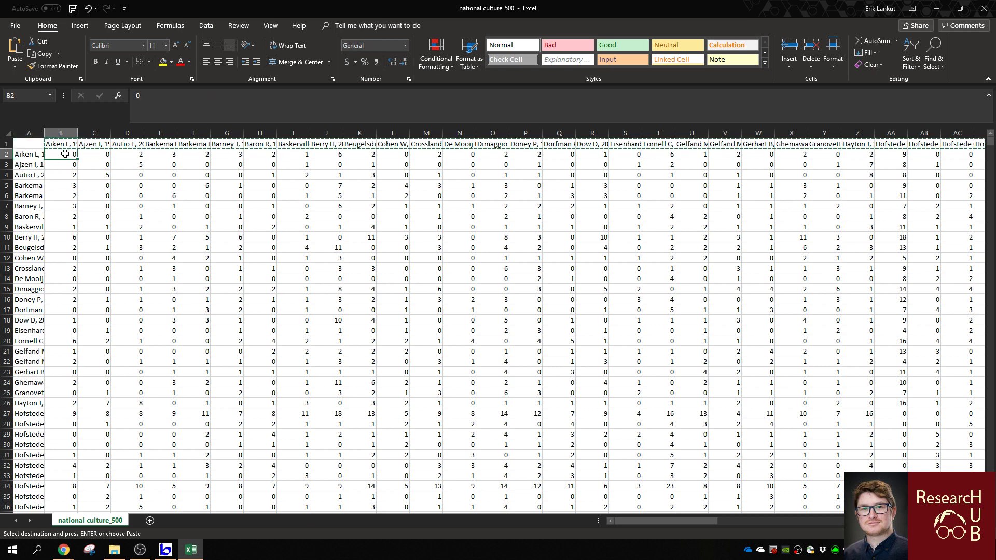
key("Escape")
type("1")
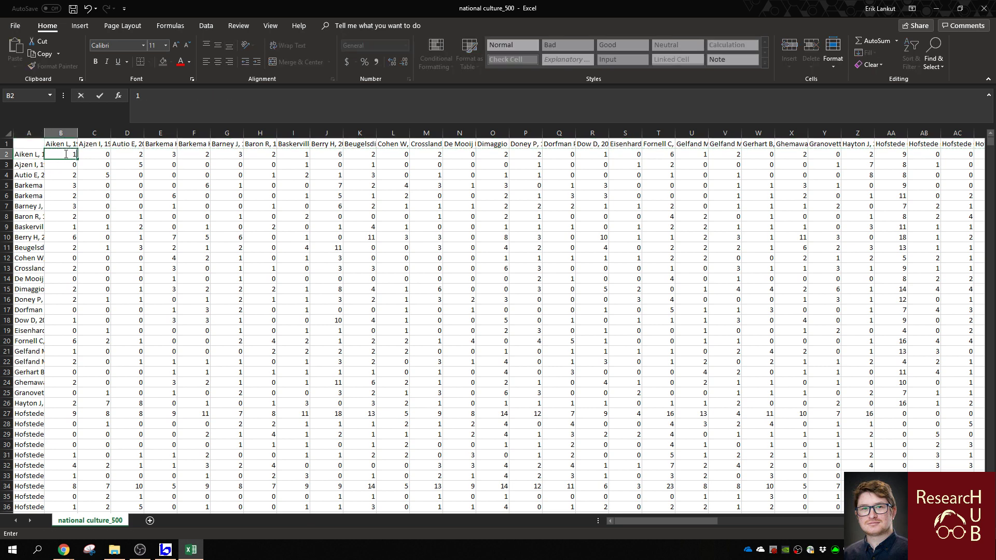
key("Return")
Enter 1 in each following diagonal cell, from C3 through G7, P16 and W23 to AH34.
key("Right")
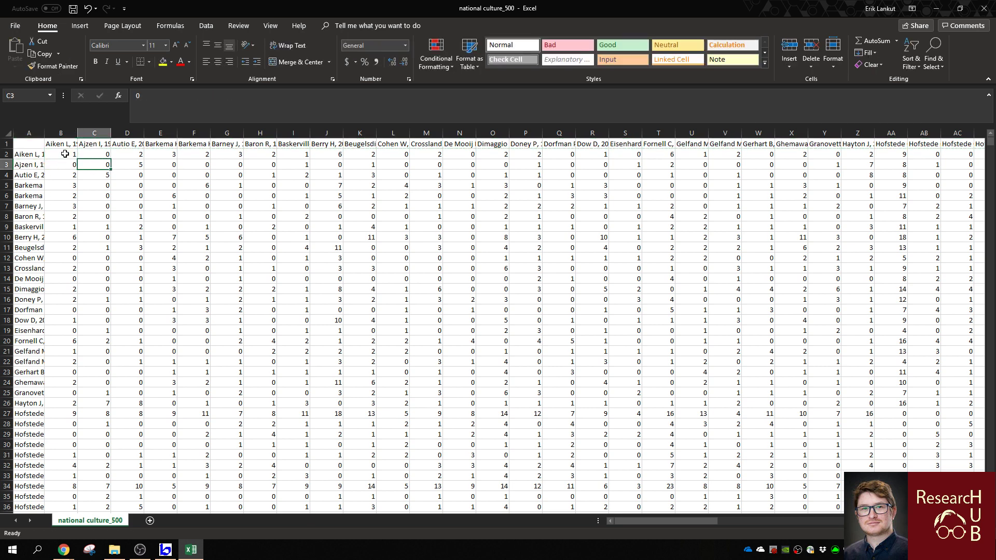
type("1")
key("Return")
key("Right")
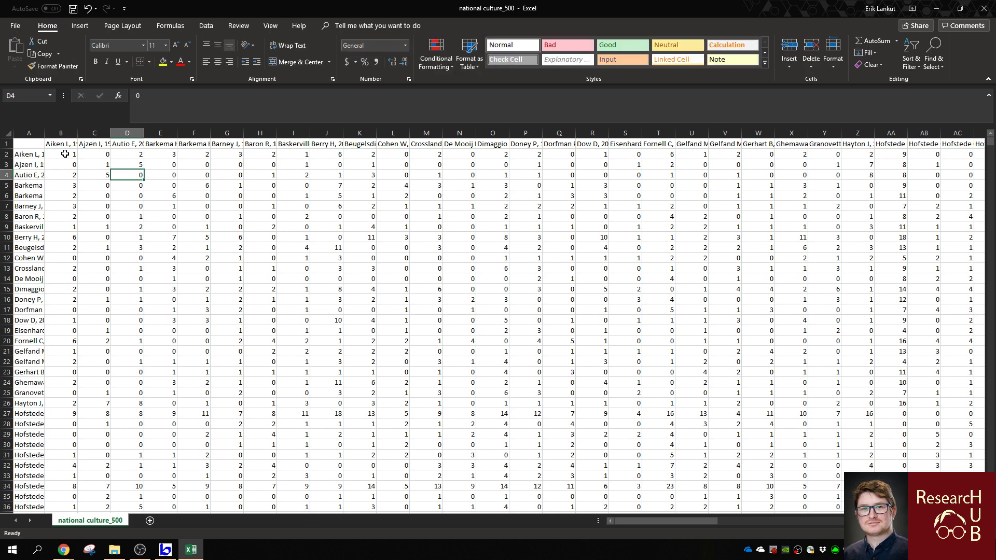
type("1")
key("Return")
key("Right")
type("1")
key("Return")
key("Right")
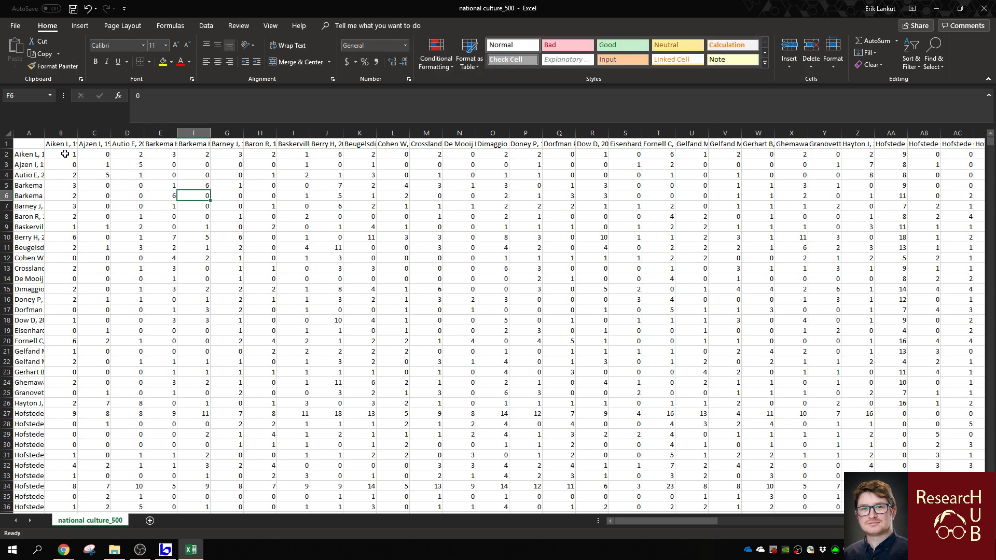
type("1")
key("Return")
key("Right")
type("1")
key("Return")
key("Right")
type("1")
key("Return")
key("Right")
type("1")
key("Return")
key("Right")
type("1")
key("Return")
key("Right")
type("1")
key("Return")
key("Right")
type("1")
key("Return")
key("Right")
type("1")
key("Return")
key("Right")
type("1")
key("Return")
key("Right")
type("1")
key("Return")
key("Right")
type("1")
key("Return")
key("Right")
type("1")
key("Return")
key("Right")
type("1")
key("Return")
key("Right")
type("1")
key("Return")
key("Right")
type("1")
key("Return")
key("Right")
type("1")
key("Return")
key("Right")
type("1")
key("Return")
key("Right")
type("1")
key("Return")
key("Right")
type("1")
key("Return")
key("Right")
type("1")
key("Return")
key("Right")
type("1")
key("Return")
key("Right")
type("1")
key("Return")
key("Right")
type("1")
key("Return")
key("Right")
type("1")
key("Return")
key("Right")
type("1")
key("Return")
key("Right")
type("1")
key("Return")
key("Right")
type("11")
key("Return")
key("Right")
type("1")
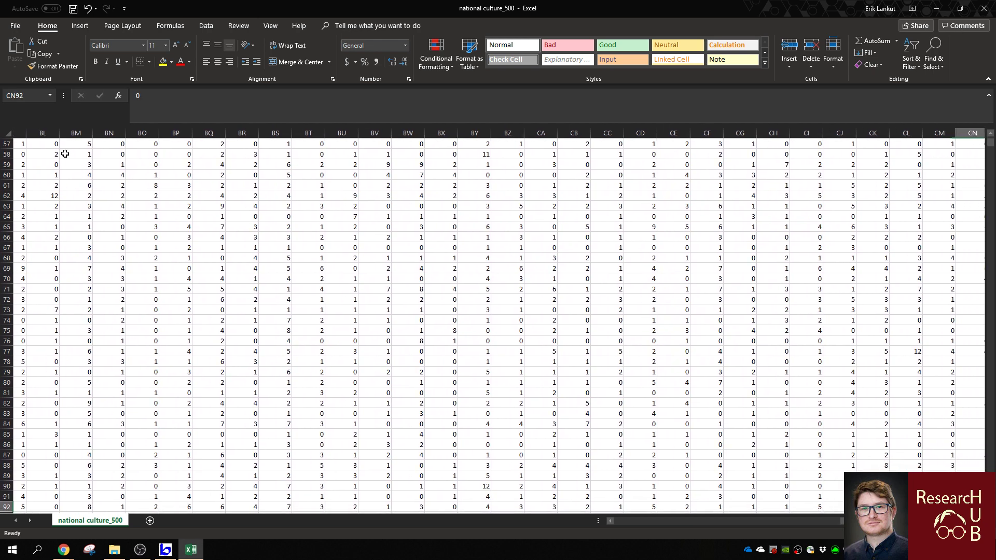
Step diagonally through the last cells of the matrix to reach the final row.
key("Right")
key("Right")
key("Right")
key("Down")
key("Down")
key("Down")
key("Down")
key("Right")
key("Right")
key("Right")
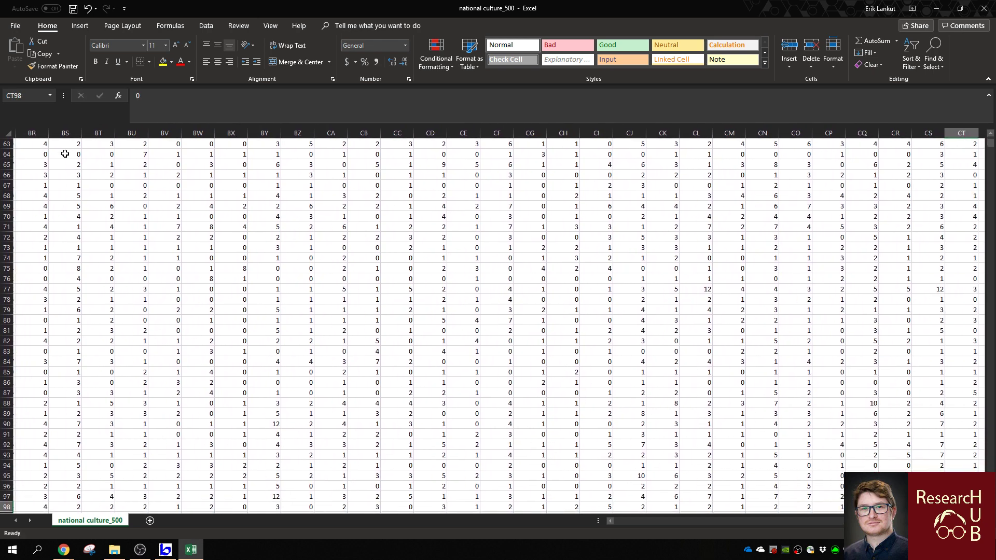
key("Down")
key("Down")
key("Down")
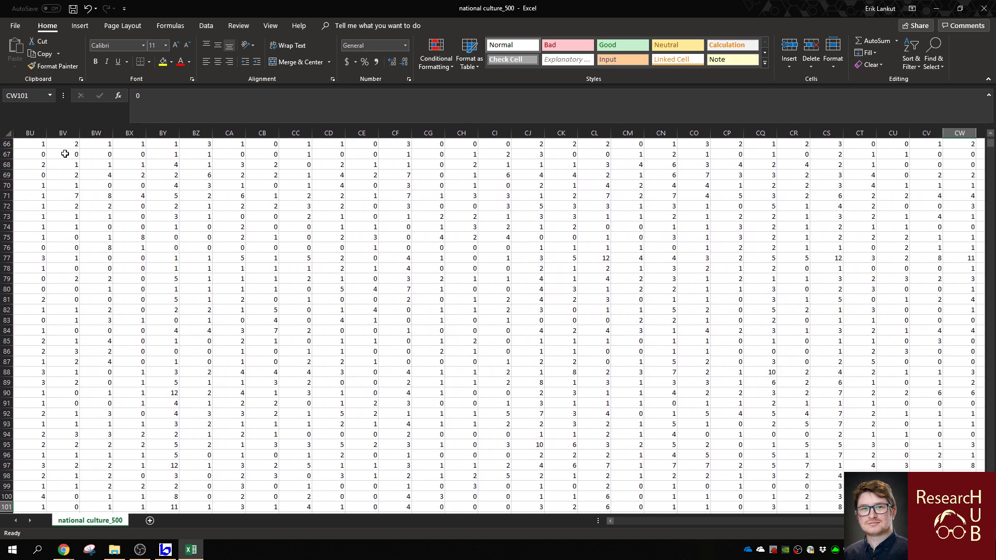
key("Right")
key("Right")
key("Down")
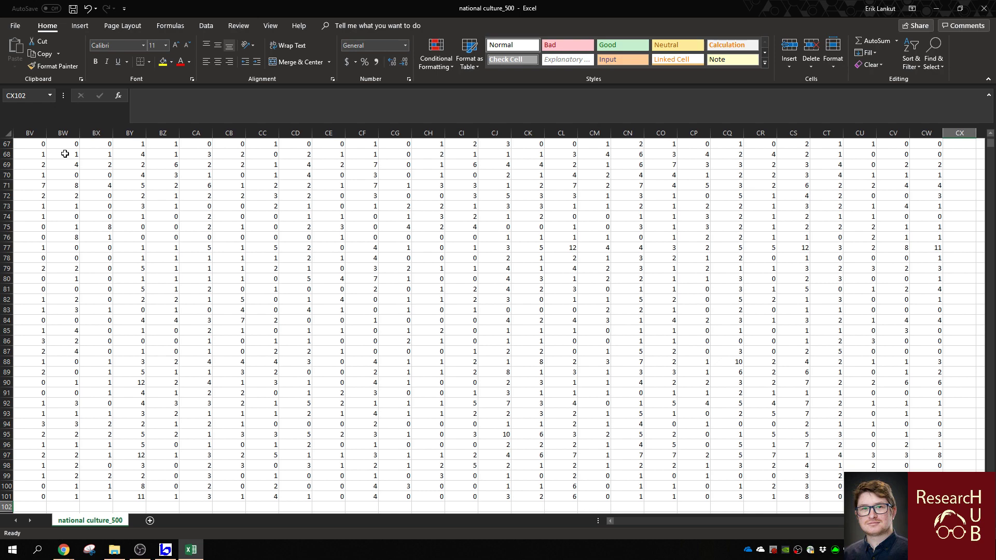
Return to the top-left of the matrix and select cell B2.
scroll(598, 513, "left", 10)
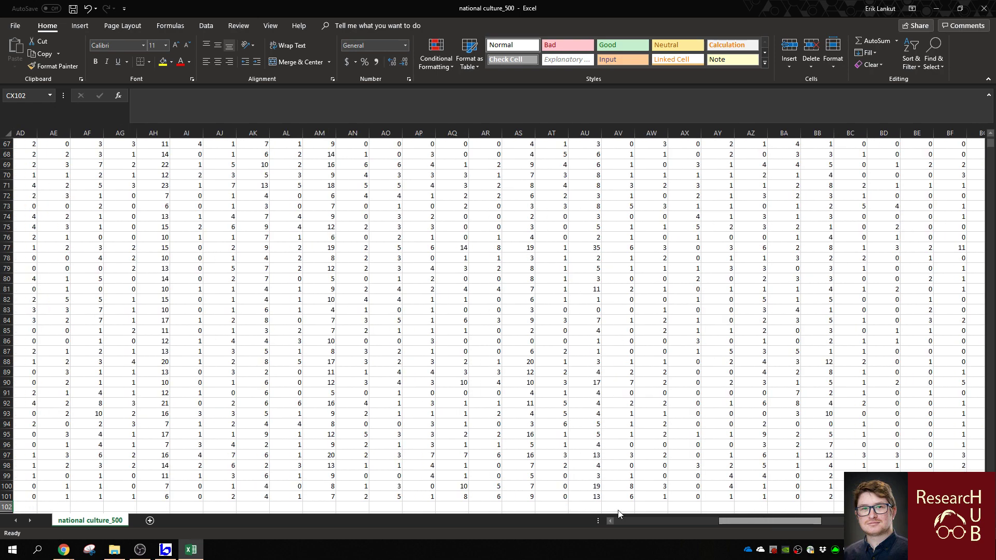
scroll(598, 513, "left", 7)
scroll(340, 369, "up", 20)
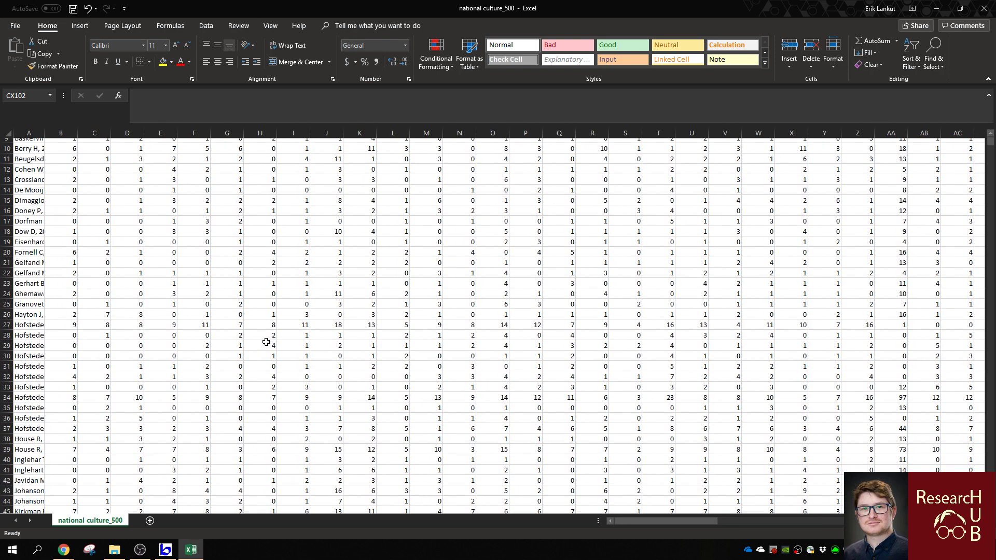
left_click(75, 155)
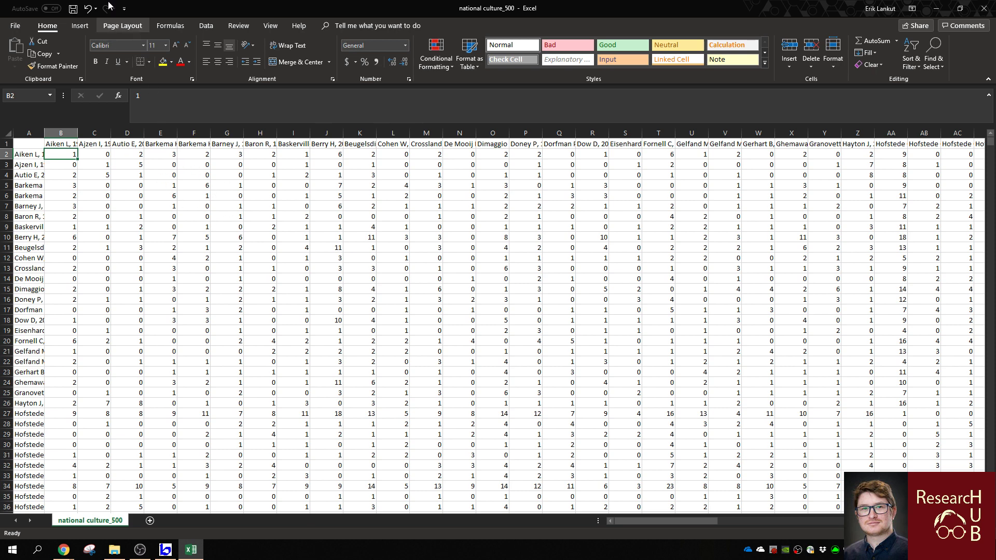
Save the national culture_500 workbook, then shrink the Excel window and reposition it on the desktop.
left_click(75, 10)
left_click(960, 9)
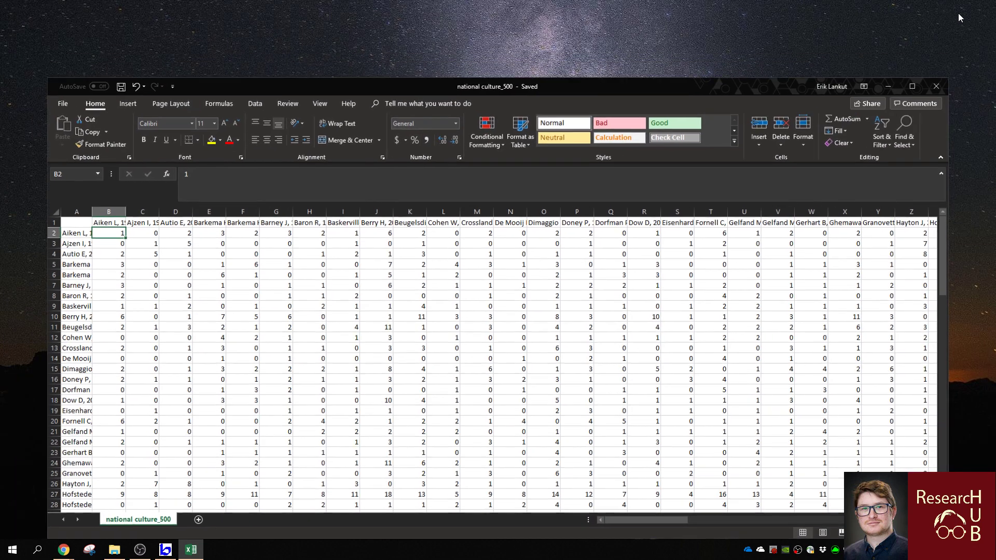
left_click_drag(642, 98, 629, 62)
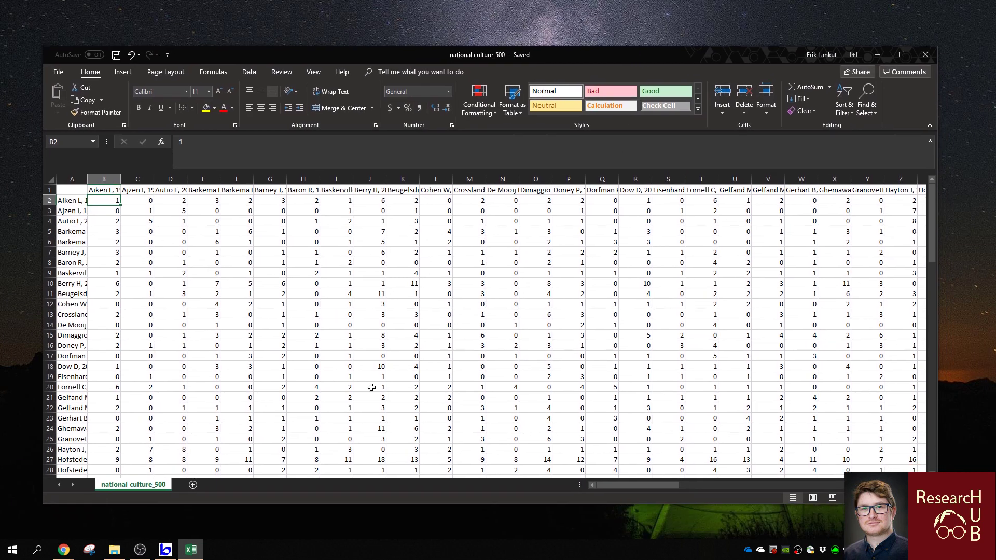